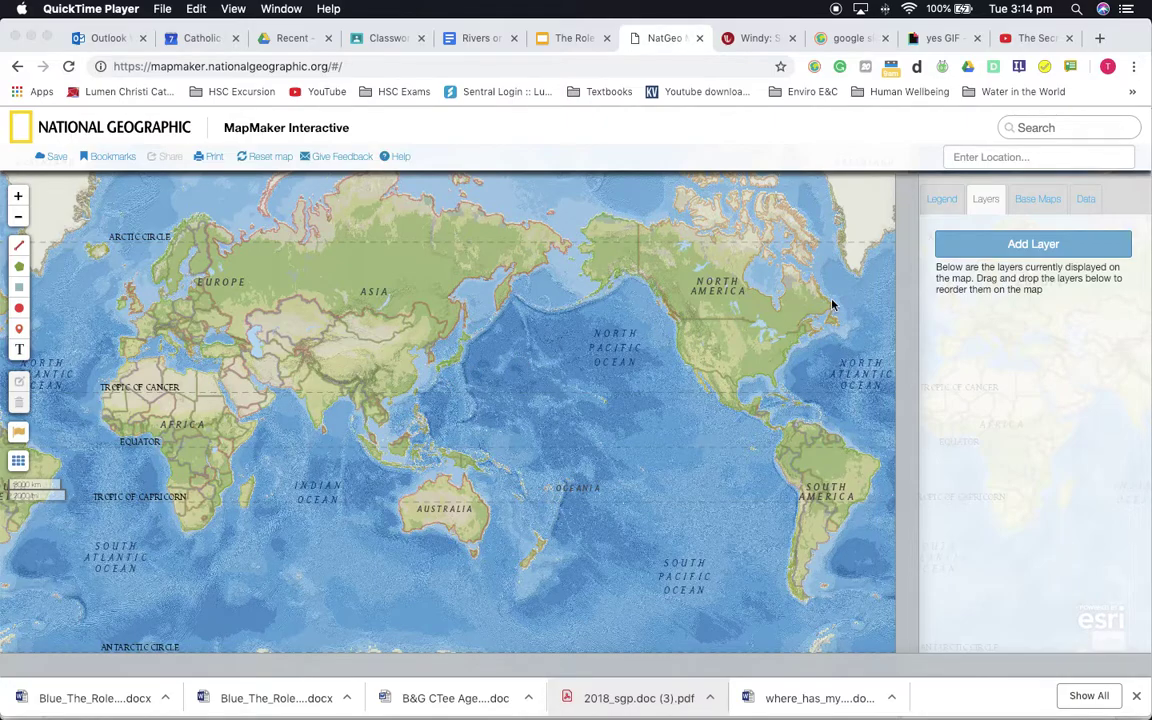
# - Add the Ocean Surface Currents and Sea Surface Temperature - Winter layers from the Water category to the map
pyautogui.click(1040, 244)
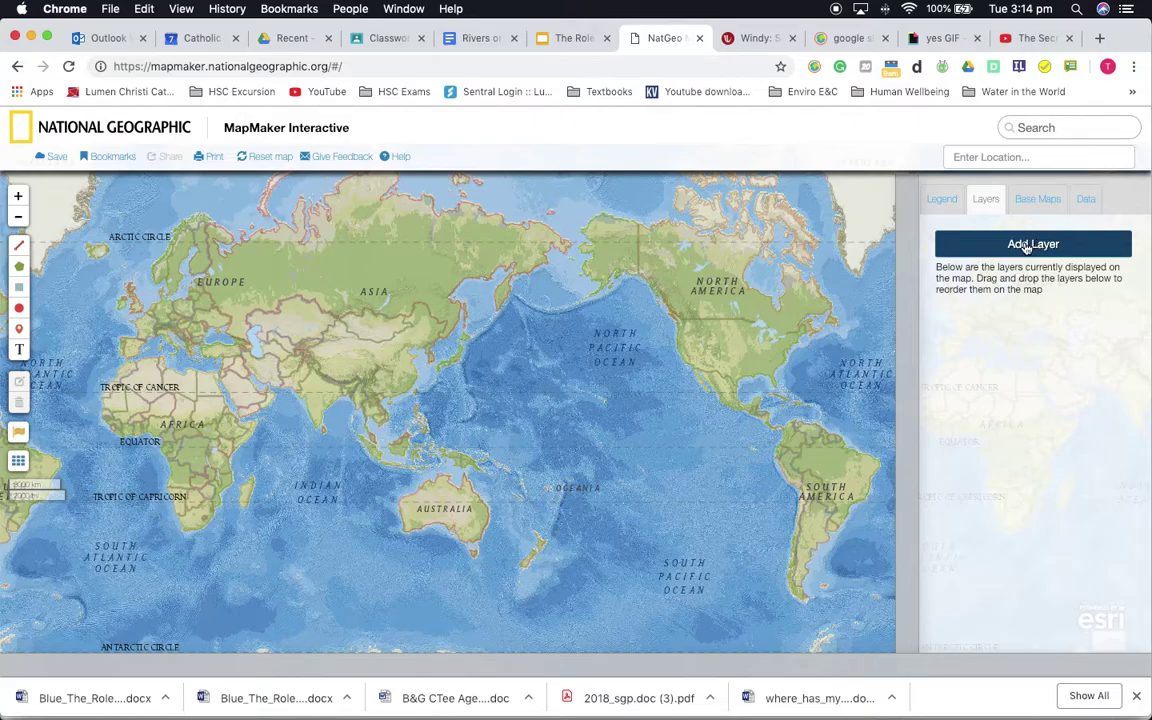
pyautogui.click(1027, 247)
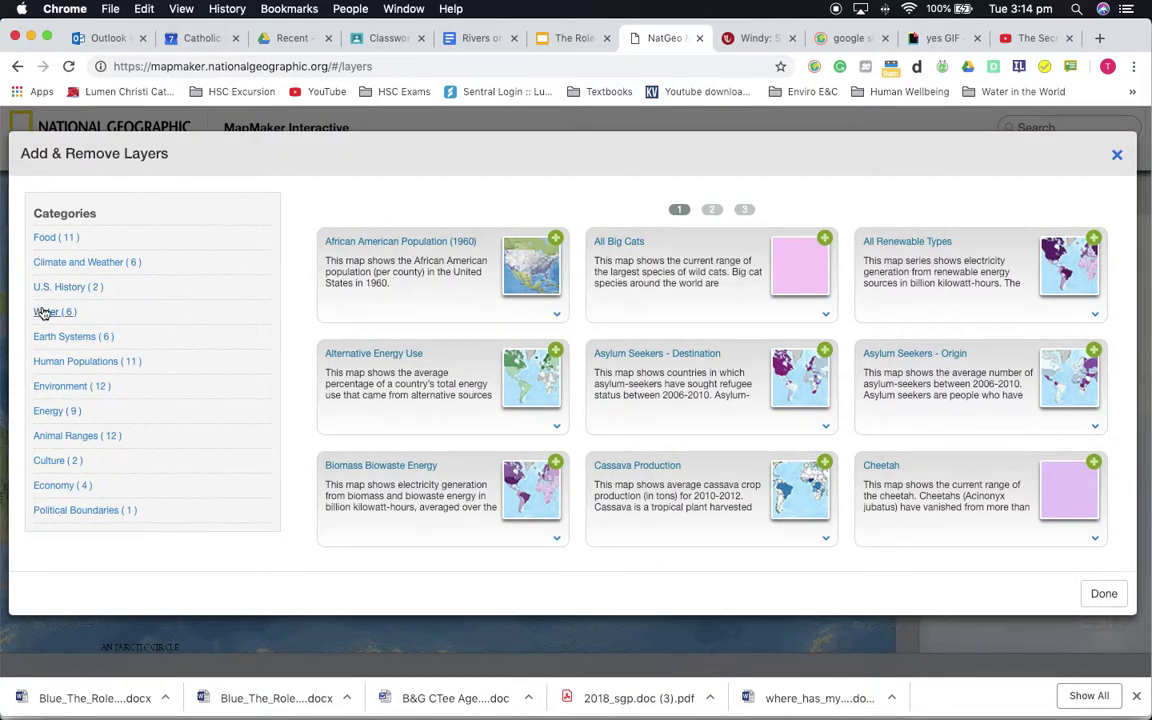
pyautogui.click(180, 314)
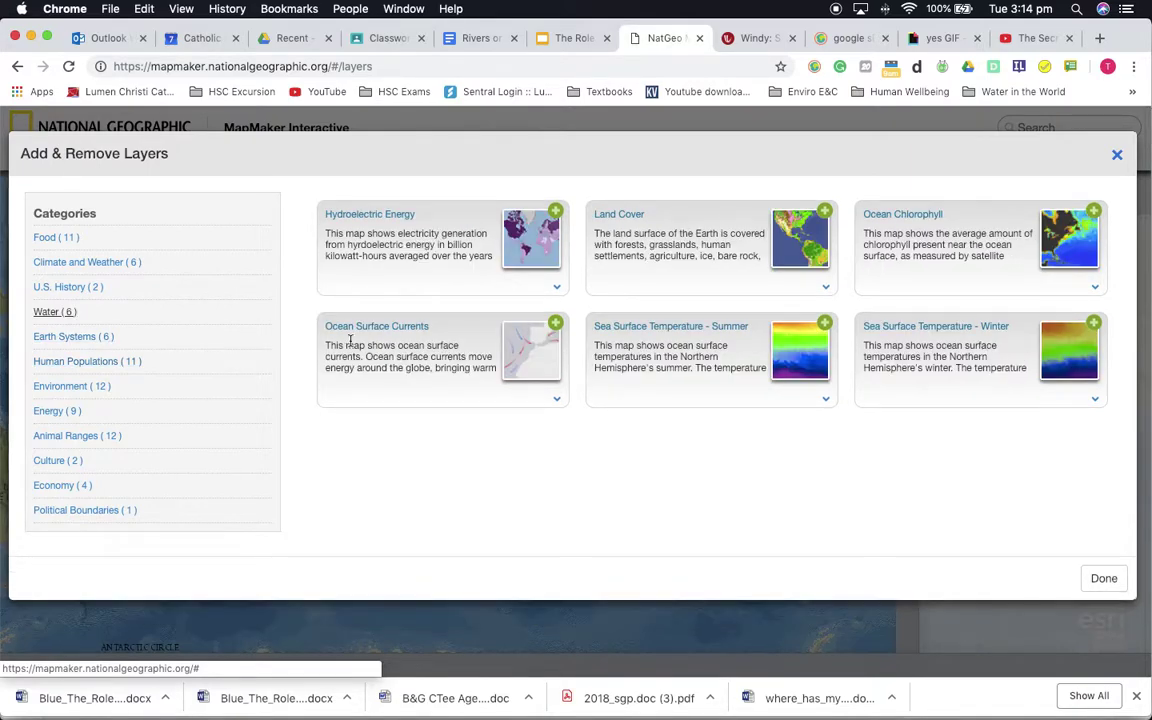
pyautogui.click(395, 331)
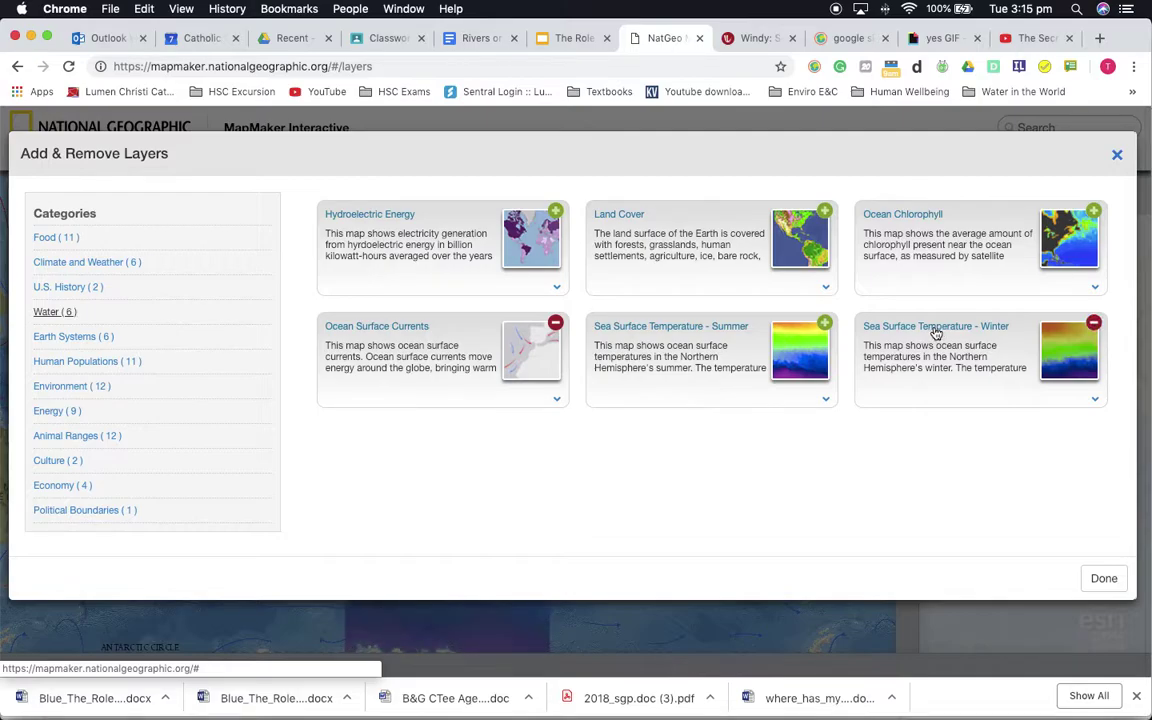
pyautogui.click(1104, 578)
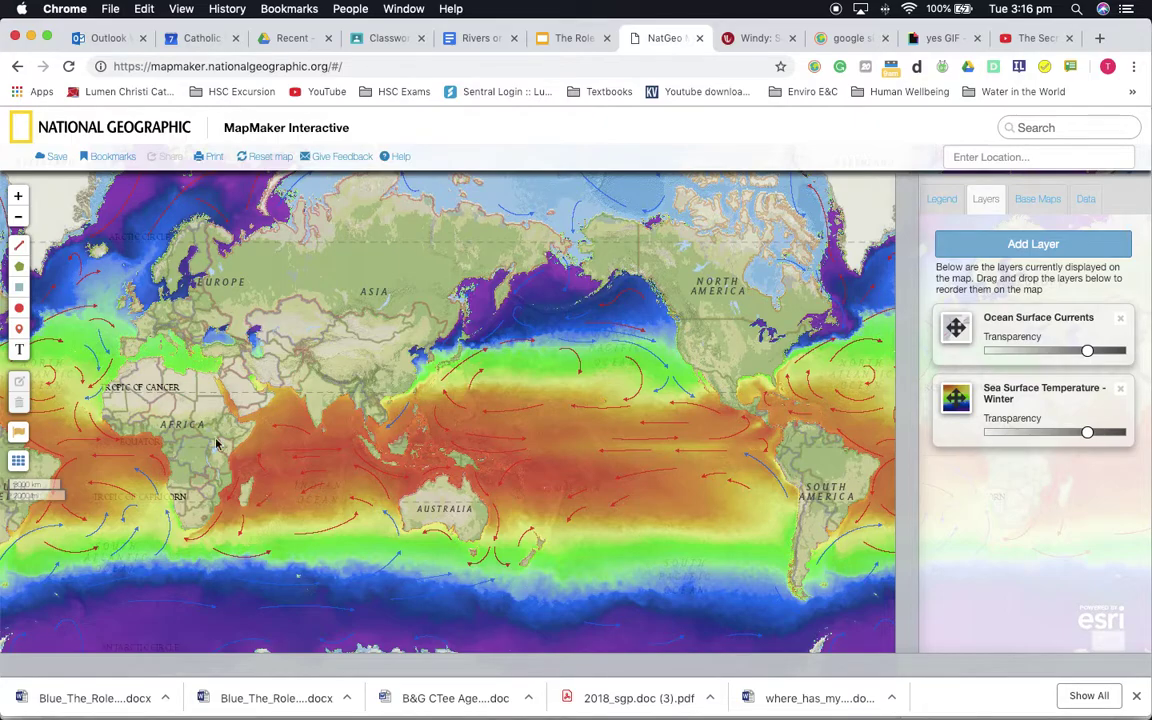
# - Draw a line tracing the South Pacific current loop from south of New Zealand past South America, west to Australia and back
pyautogui.click(18, 245)
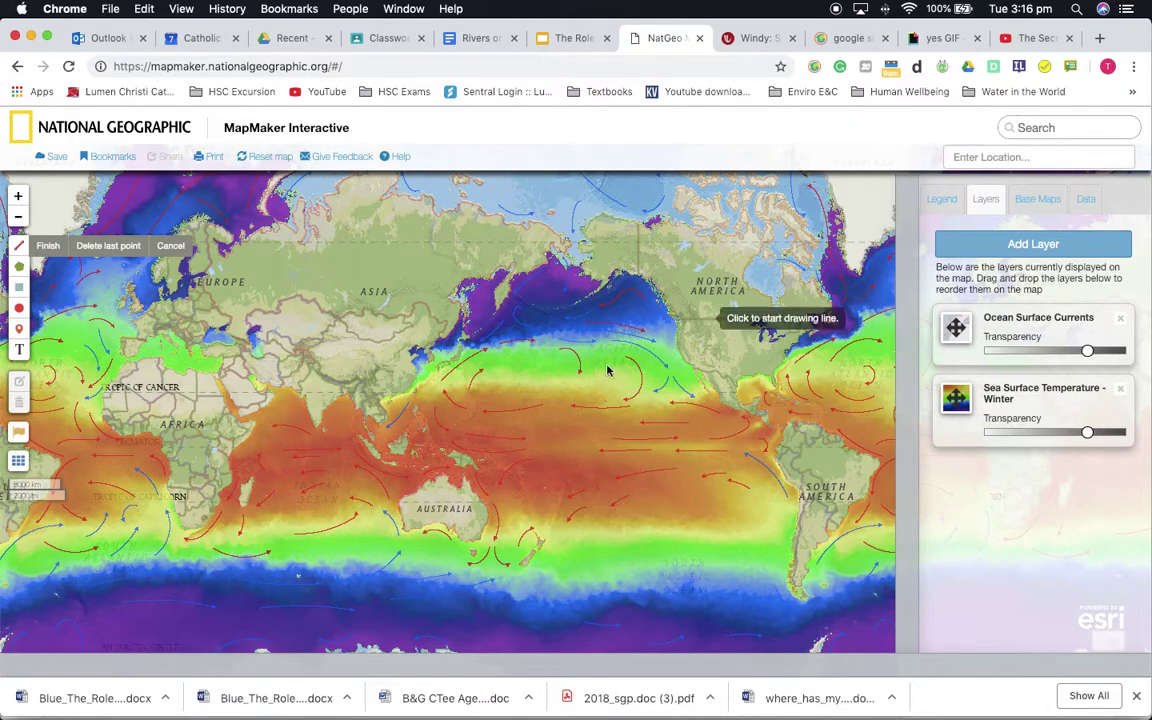
pyautogui.click(509, 569)
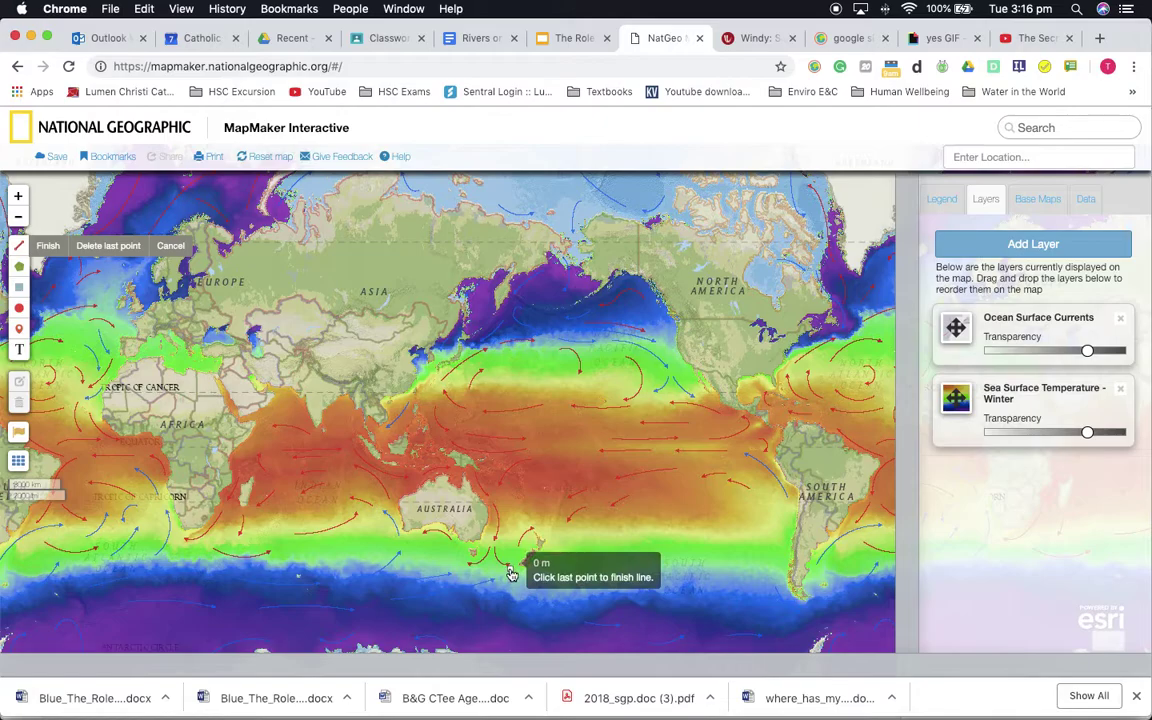
pyautogui.click(569, 601)
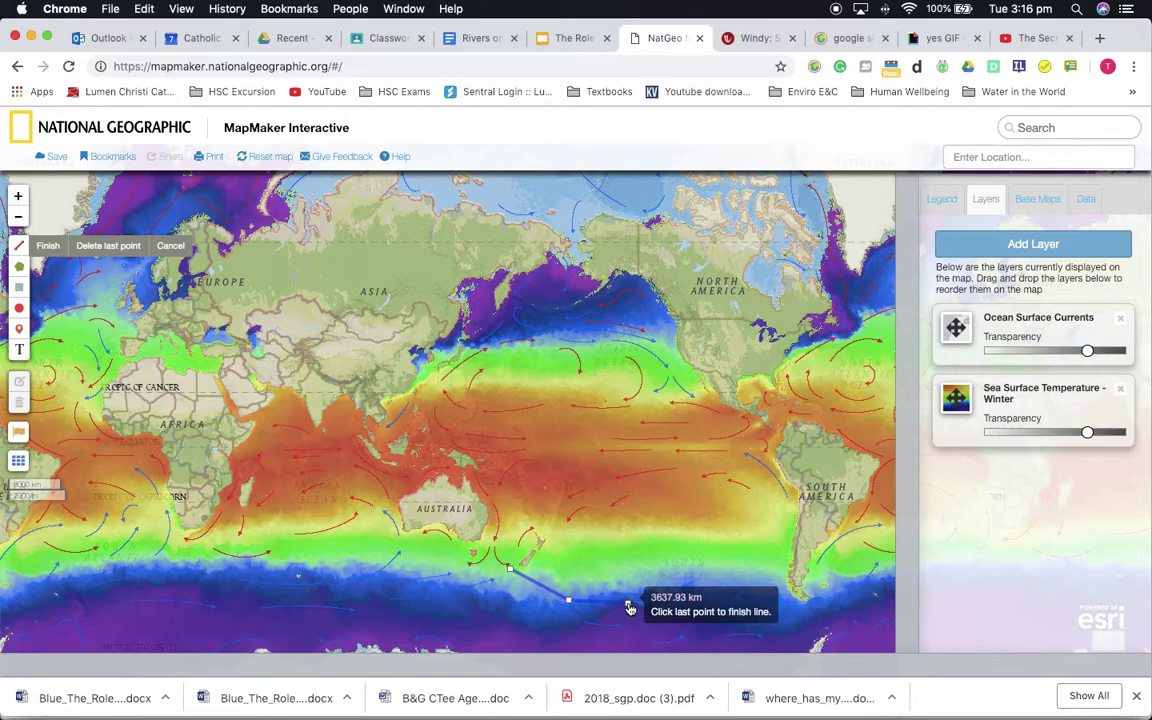
pyautogui.click(628, 604)
pyautogui.click(682, 603)
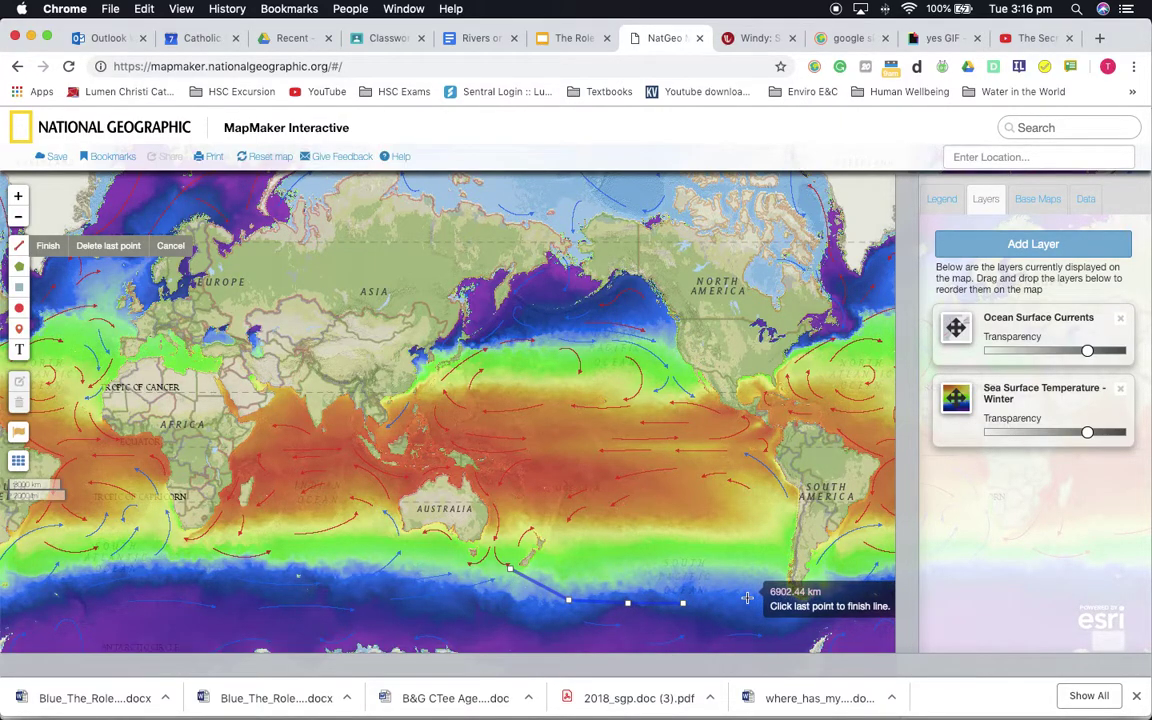
pyautogui.click(747, 598)
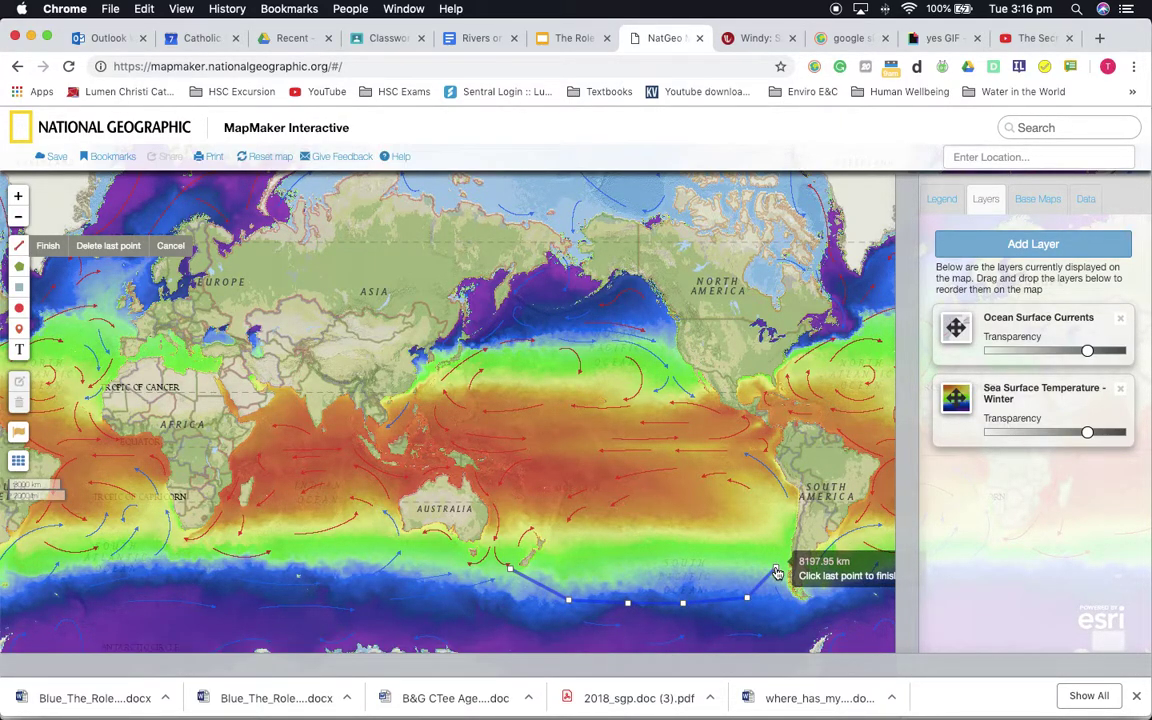
pyautogui.click(776, 568)
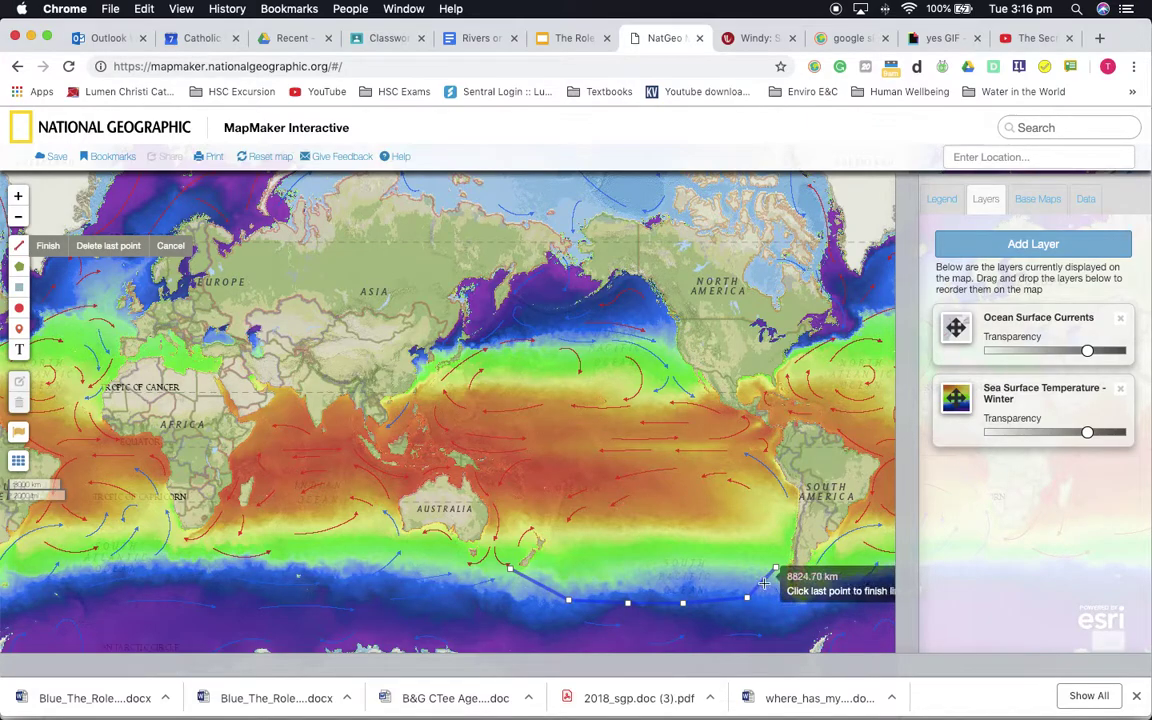
pyautogui.click(778, 536)
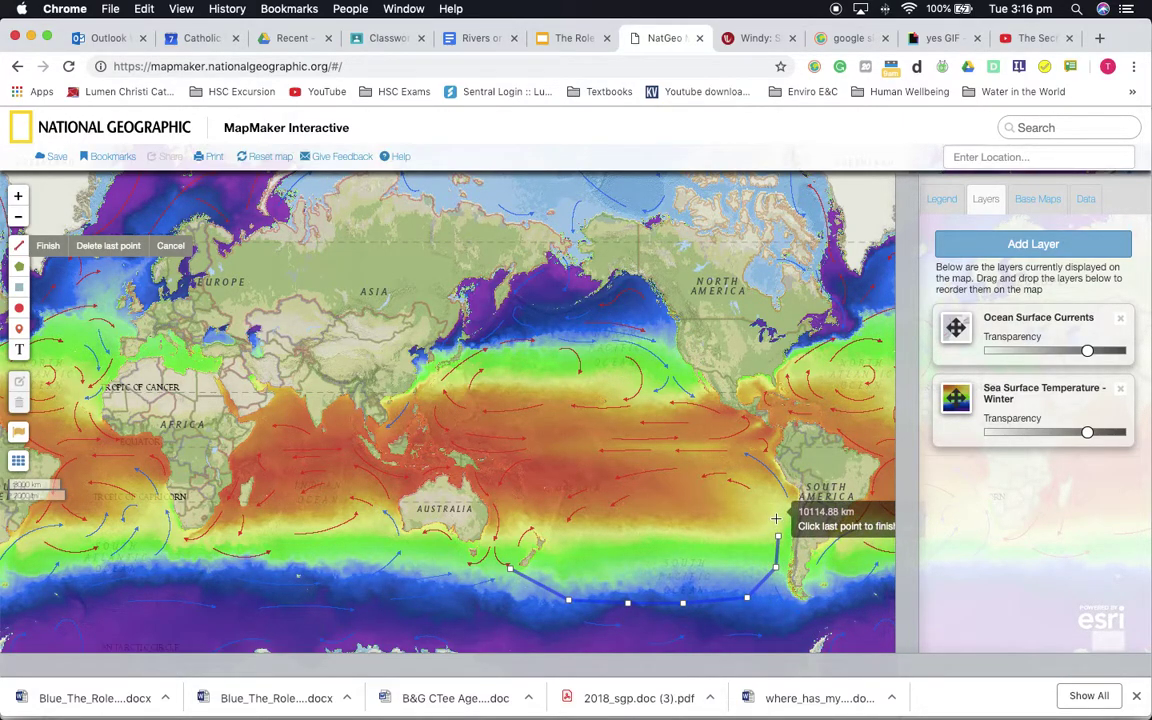
pyautogui.click(776, 519)
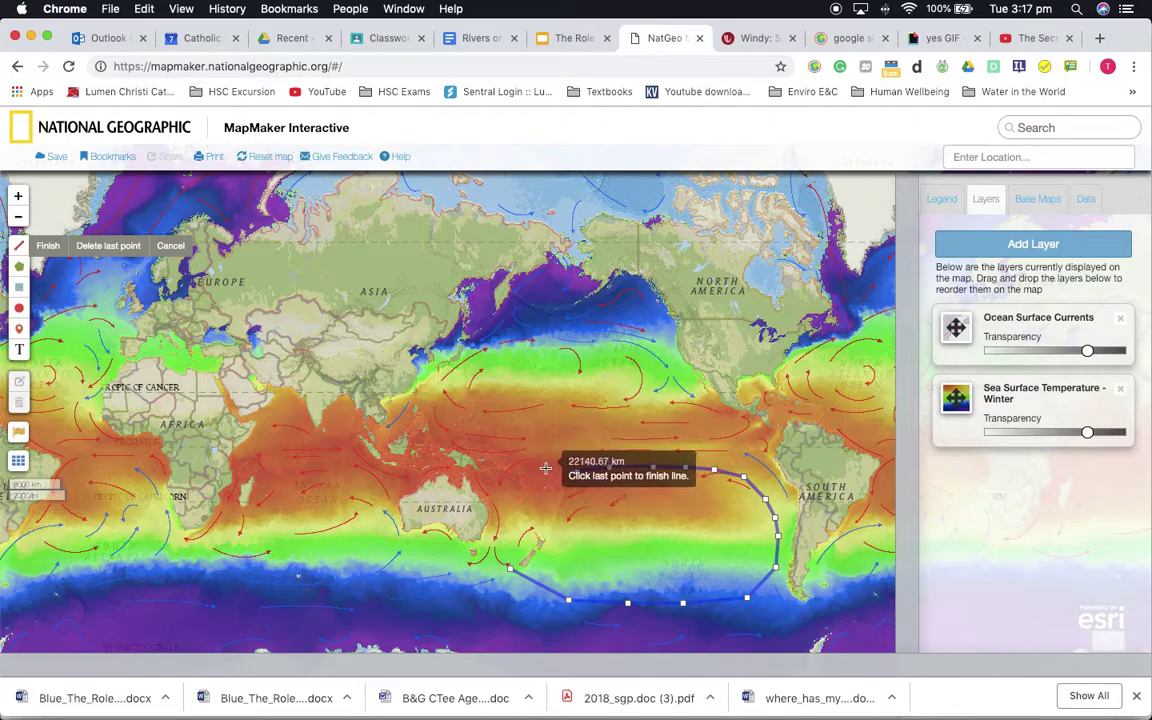
pyautogui.click(479, 485)
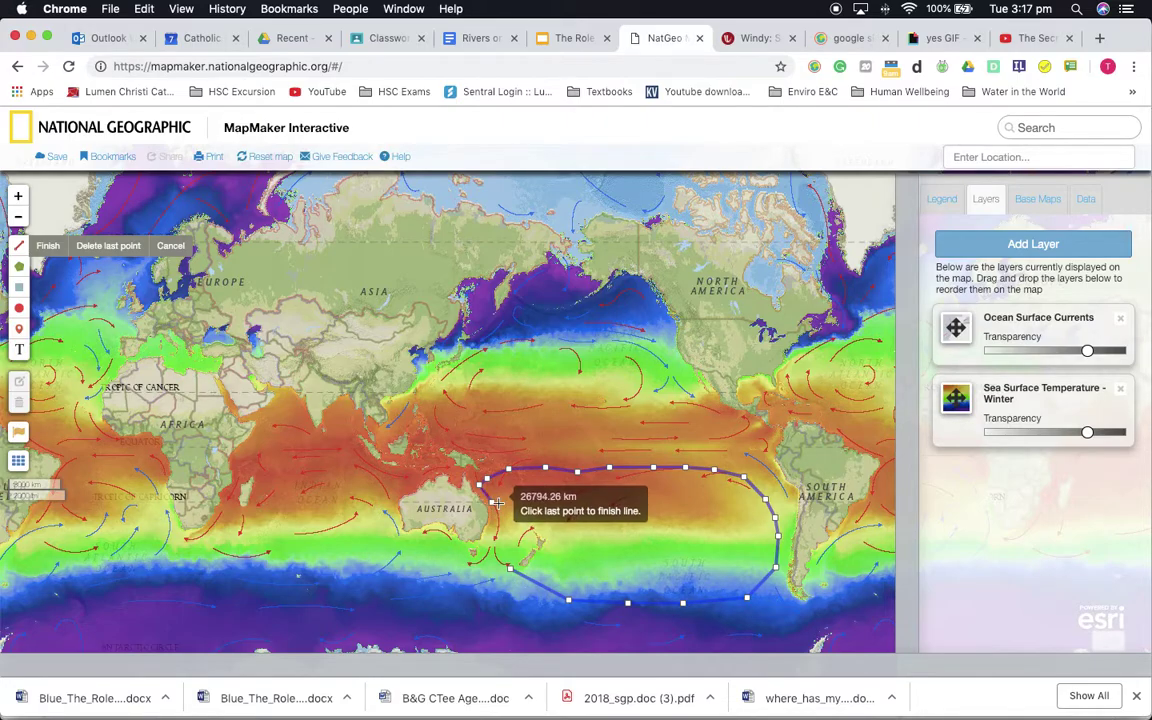
pyautogui.click(508, 567)
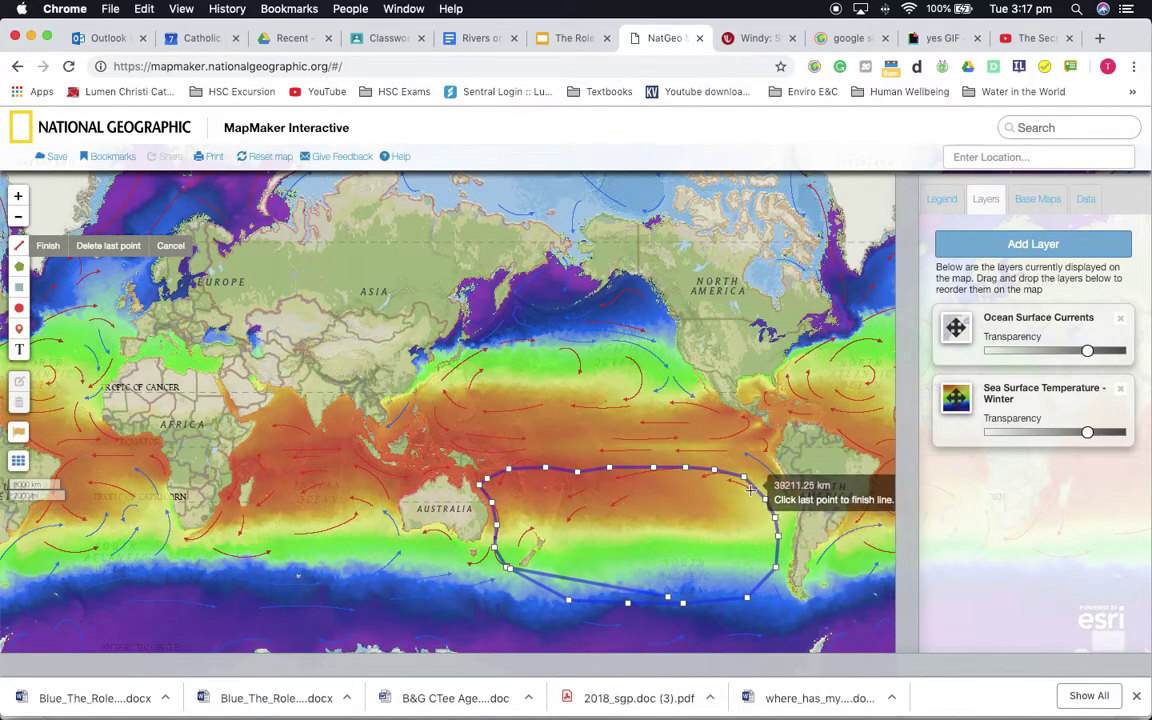
# - Continue the line as a smaller inner loop in the South Pacific between New Zealand and South America
pyautogui.click(703, 506)
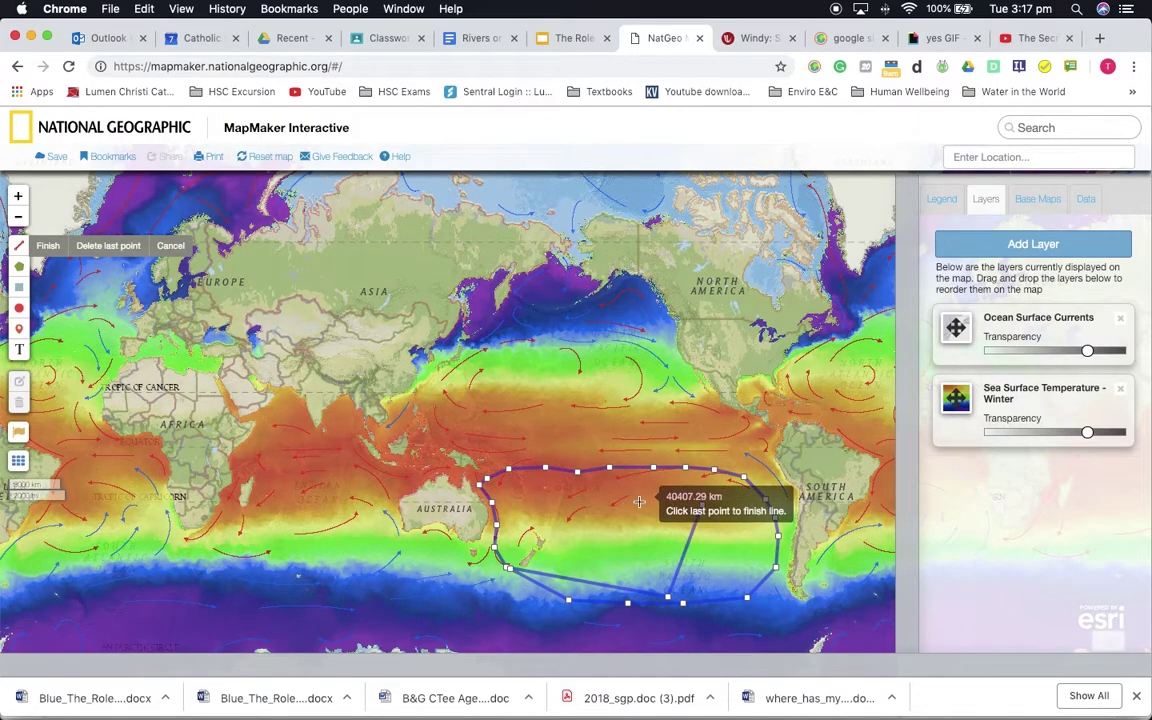
pyautogui.click(578, 508)
pyautogui.click(550, 539)
pyautogui.click(564, 552)
pyautogui.click(608, 555)
pyautogui.click(655, 557)
pyautogui.click(708, 558)
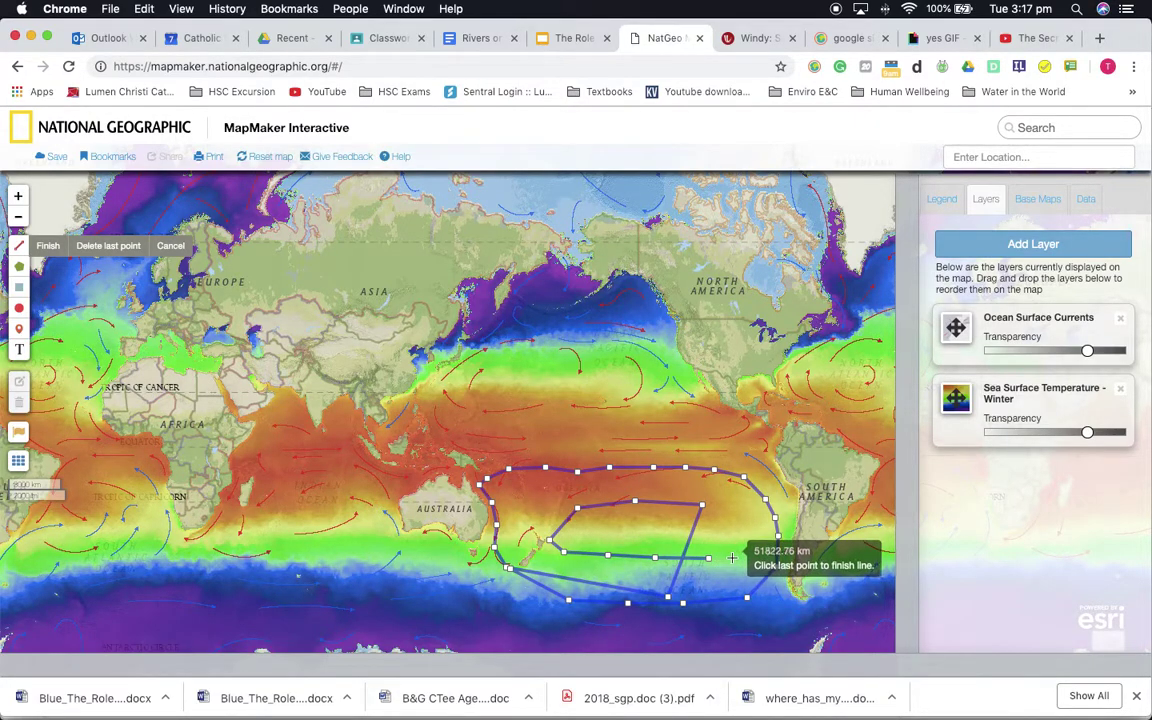
pyautogui.click(730, 557)
pyautogui.click(729, 521)
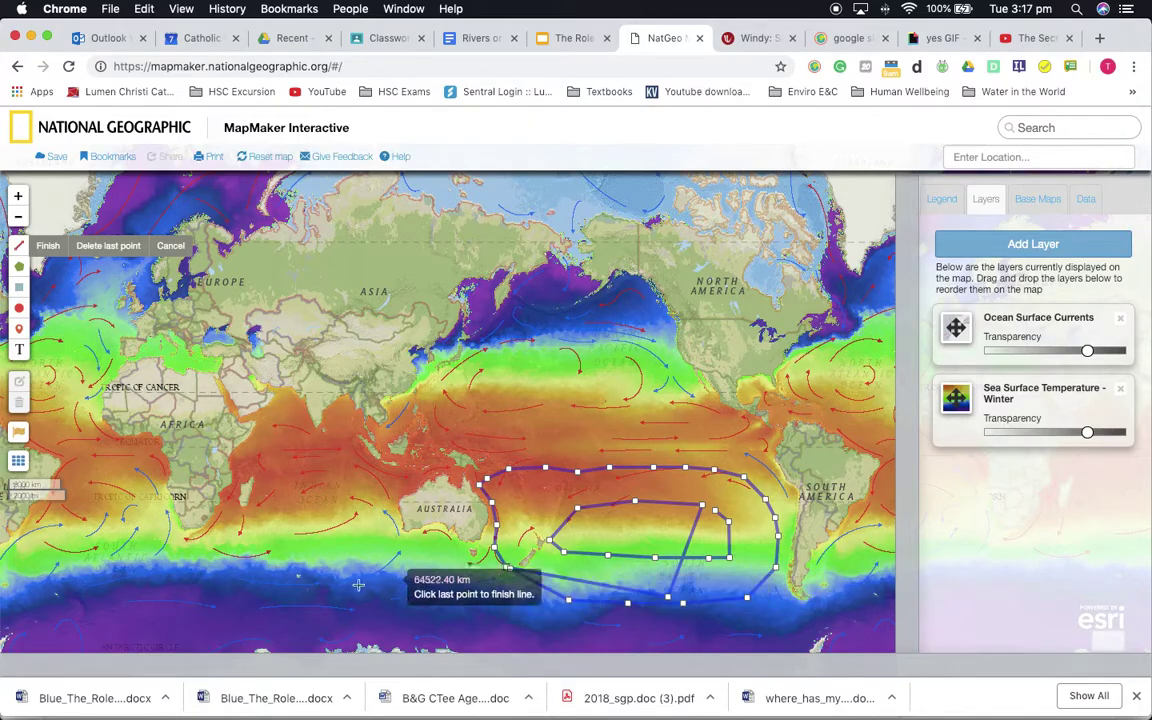
# - Extend the line into the southern Indian Ocean and trace the current loop between Madagascar and Australia
pyautogui.click(312, 471)
pyautogui.click(261, 497)
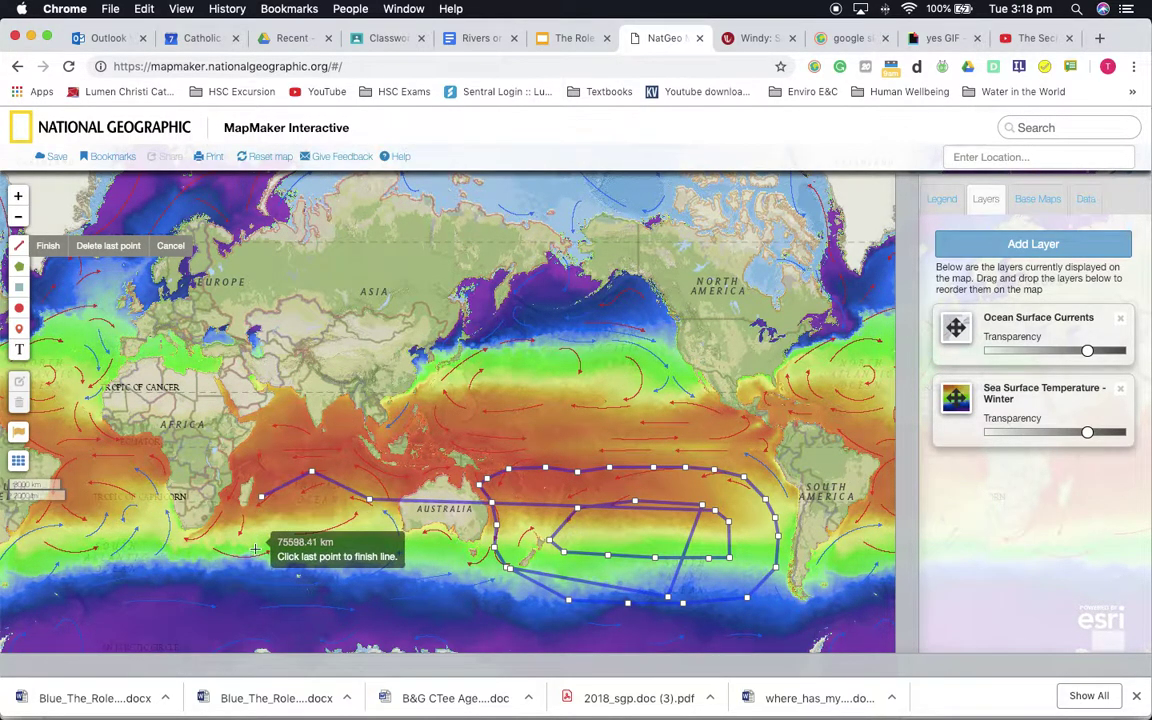
pyautogui.click(256, 548)
pyautogui.click(298, 572)
pyautogui.click(347, 566)
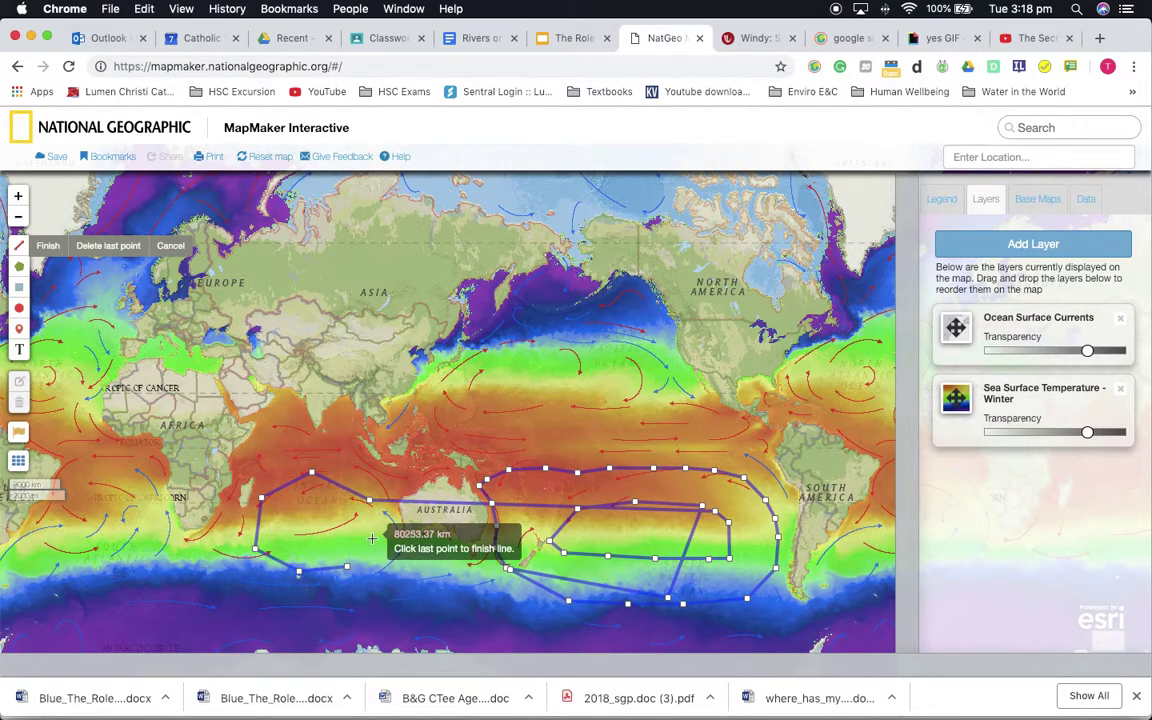
pyautogui.click(370, 522)
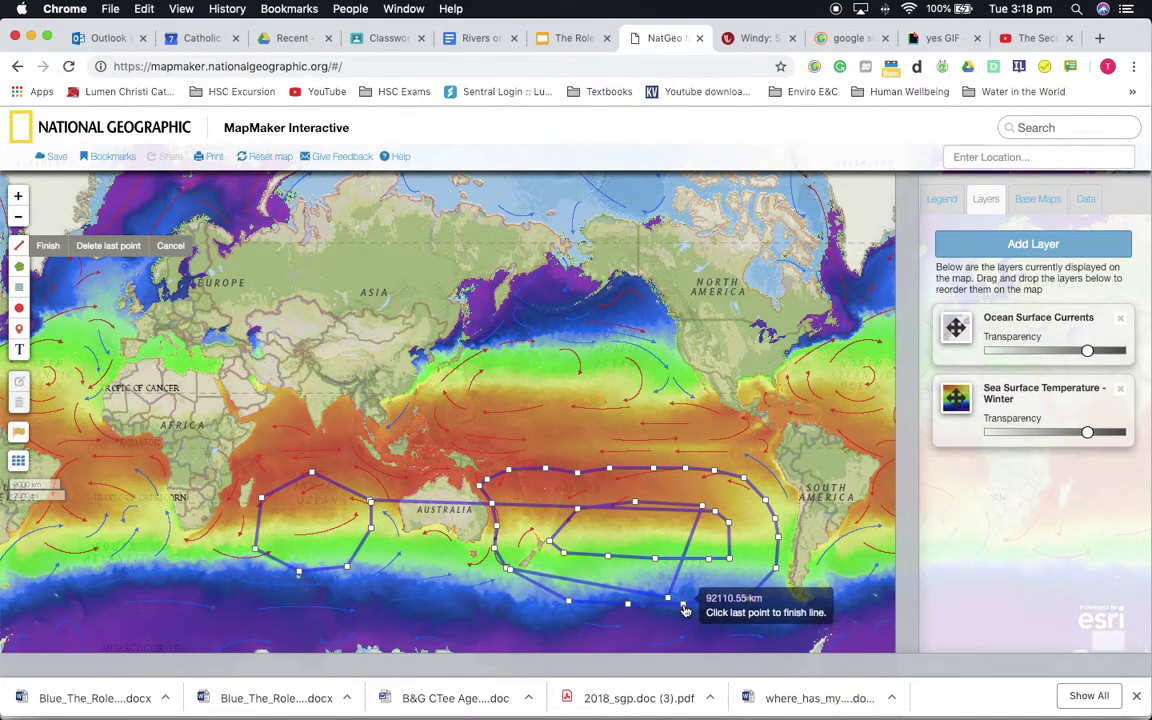
# - Retrace the South Pacific loop with the line and carry it back into the Indian Ocean loop
pyautogui.click(746, 598)
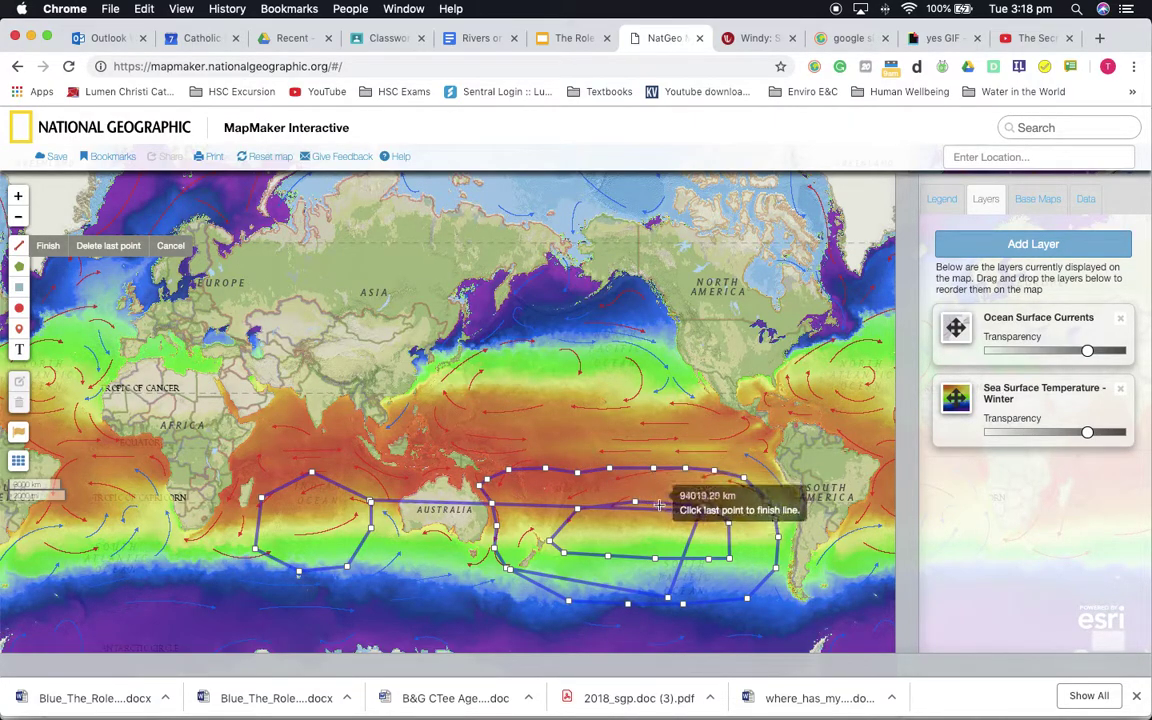
pyautogui.click(715, 610)
pyautogui.click(746, 598)
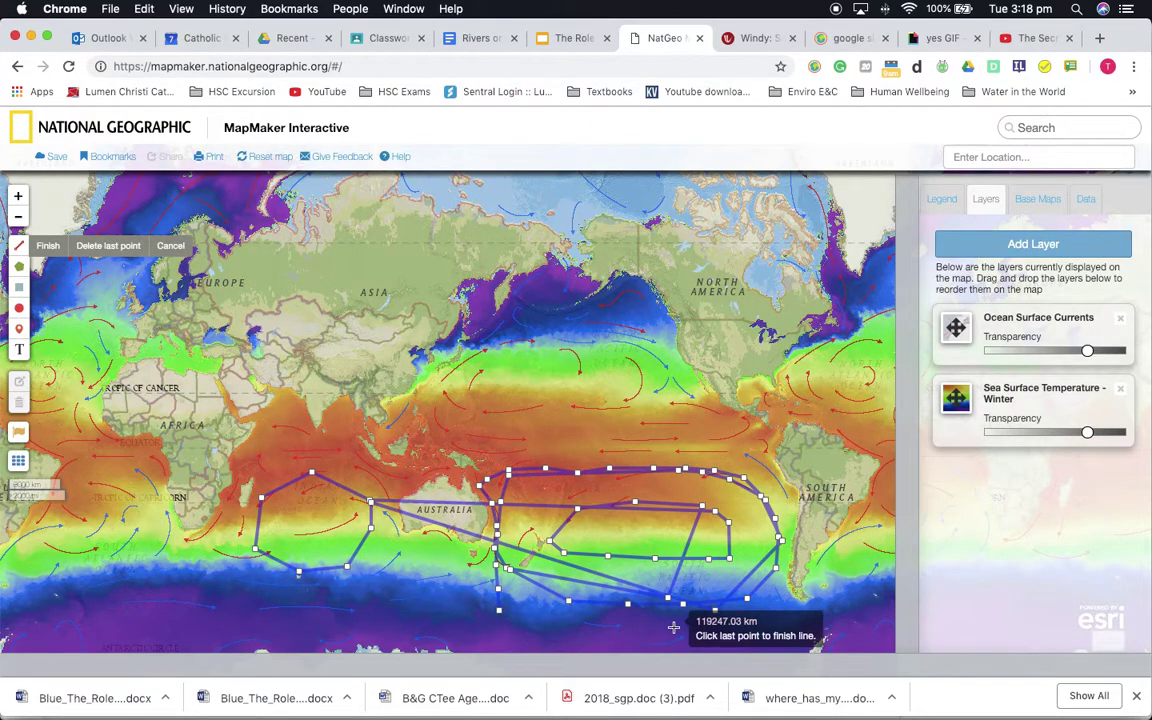
pyautogui.click(323, 506)
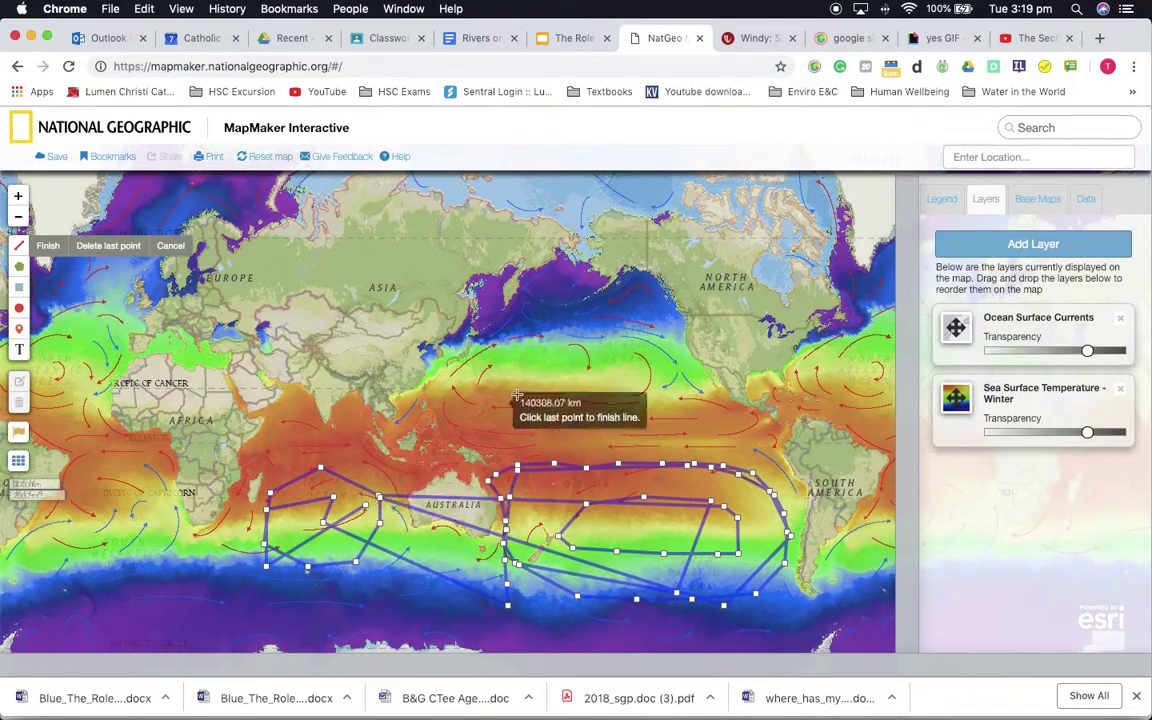
# - Extend the line to trace the clockwise North Pacific current loop between Asia and North America
pyautogui.click(578, 295)
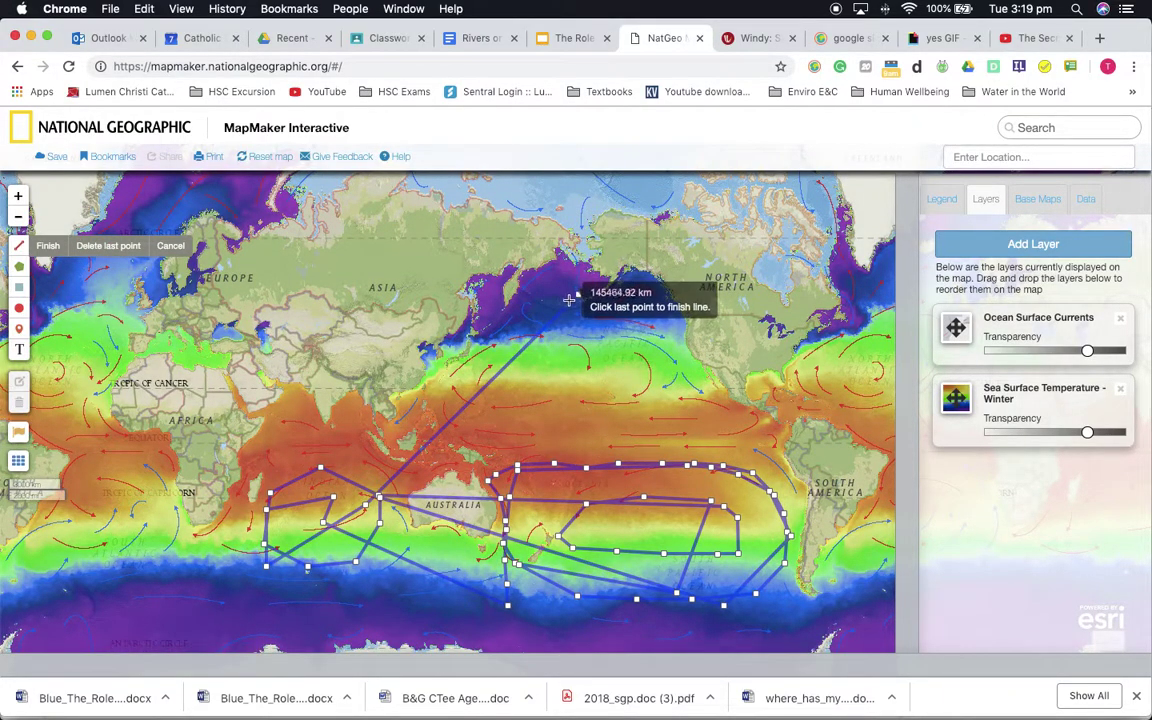
pyautogui.click(629, 299)
pyautogui.click(663, 333)
pyautogui.click(671, 378)
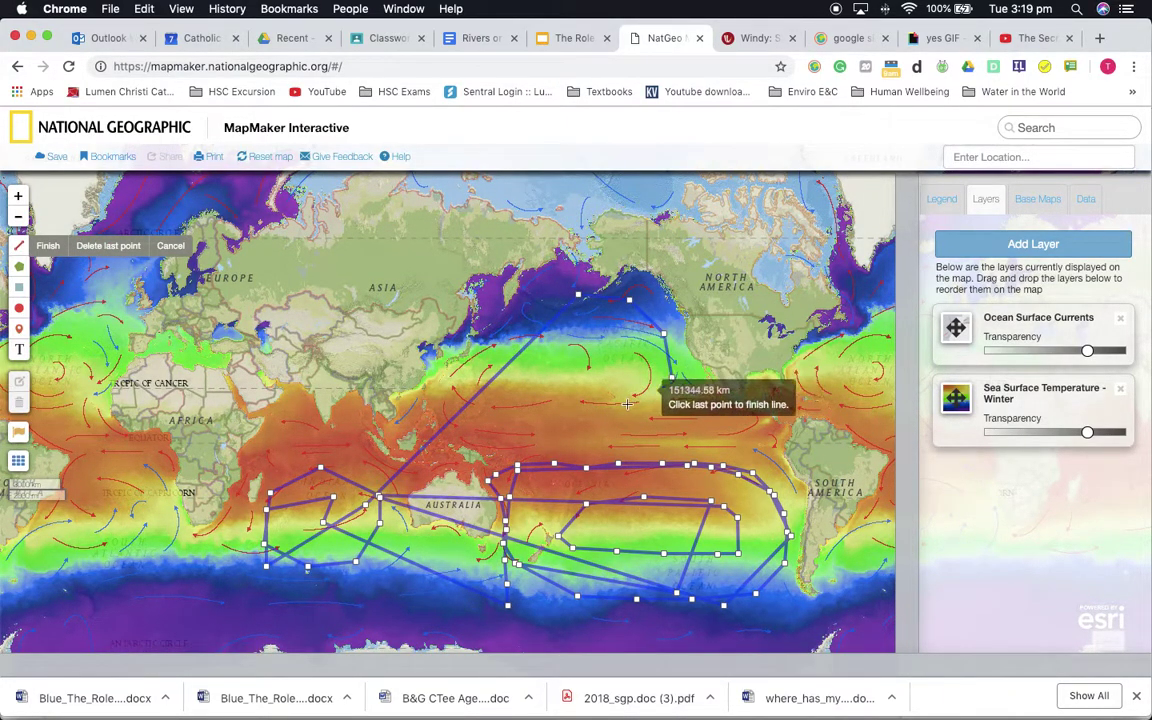
pyautogui.click(618, 406)
pyautogui.click(555, 413)
pyautogui.click(507, 413)
pyautogui.click(477, 381)
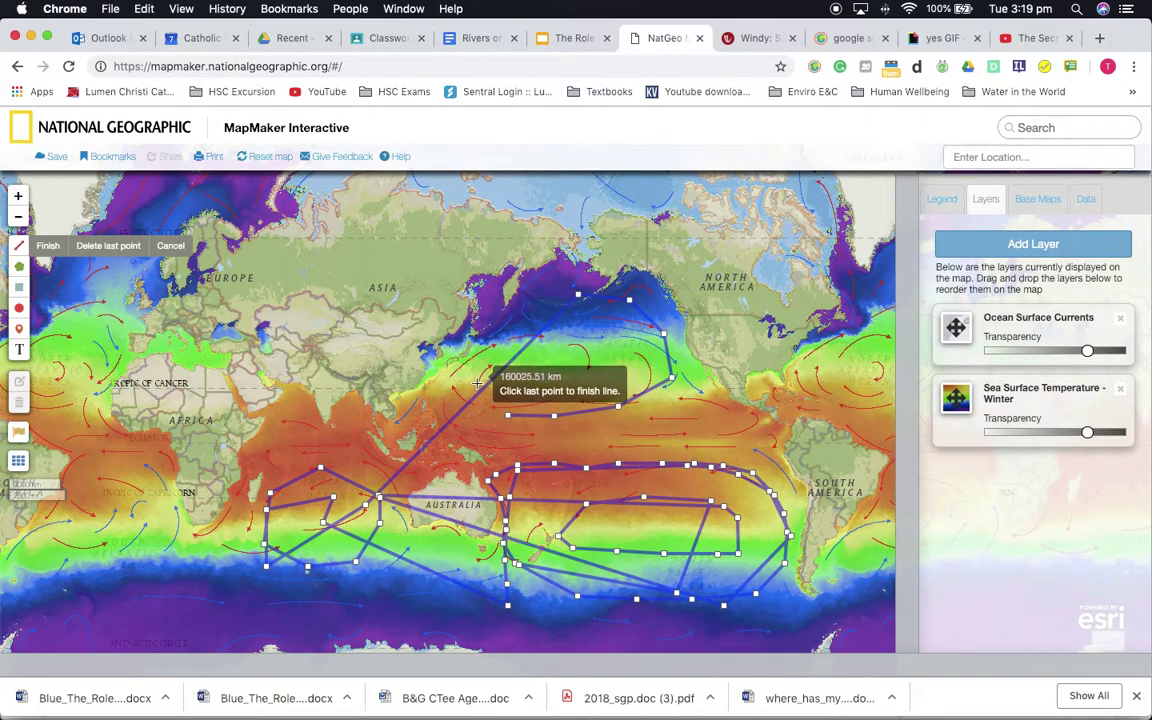
pyautogui.click(487, 349)
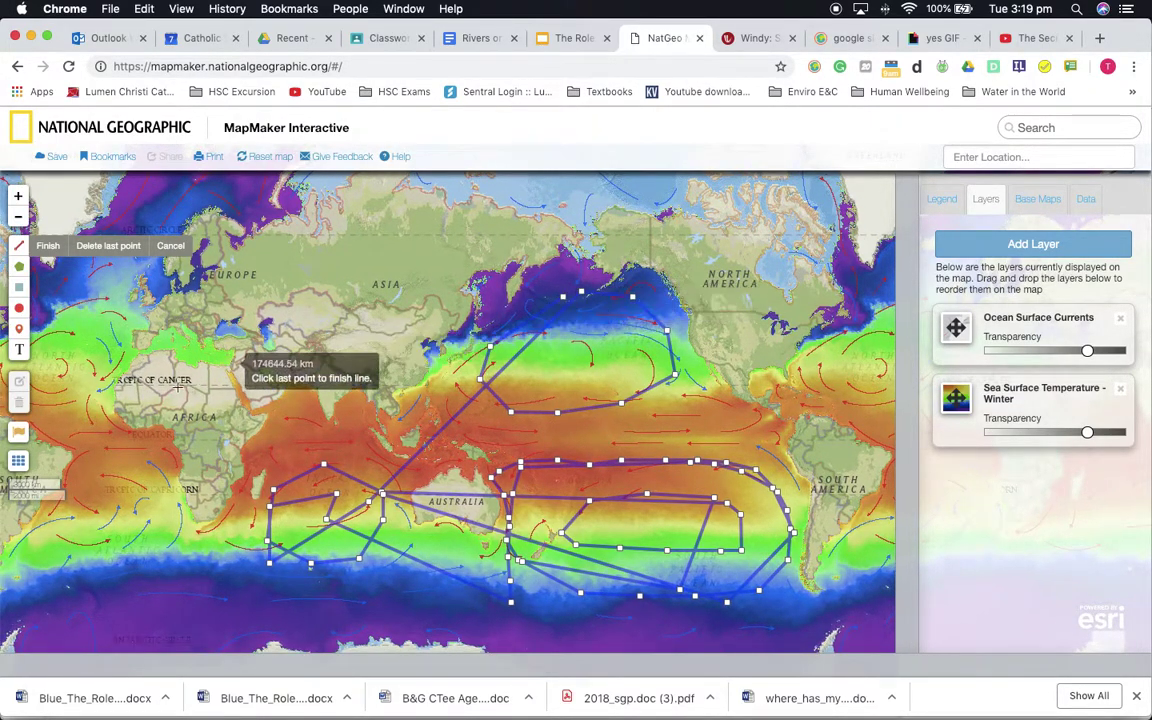
# - Extend the line across to the North Atlantic and trace the current loop west of Europe
pyautogui.click(75, 298)
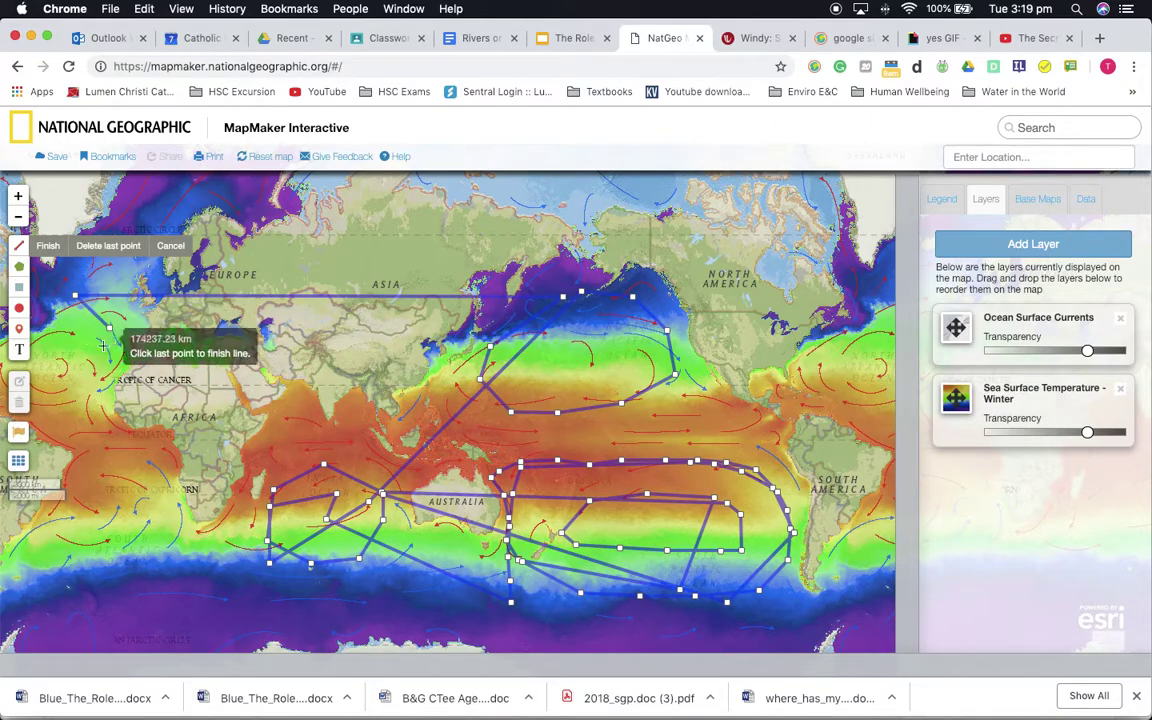
pyautogui.click(55, 358)
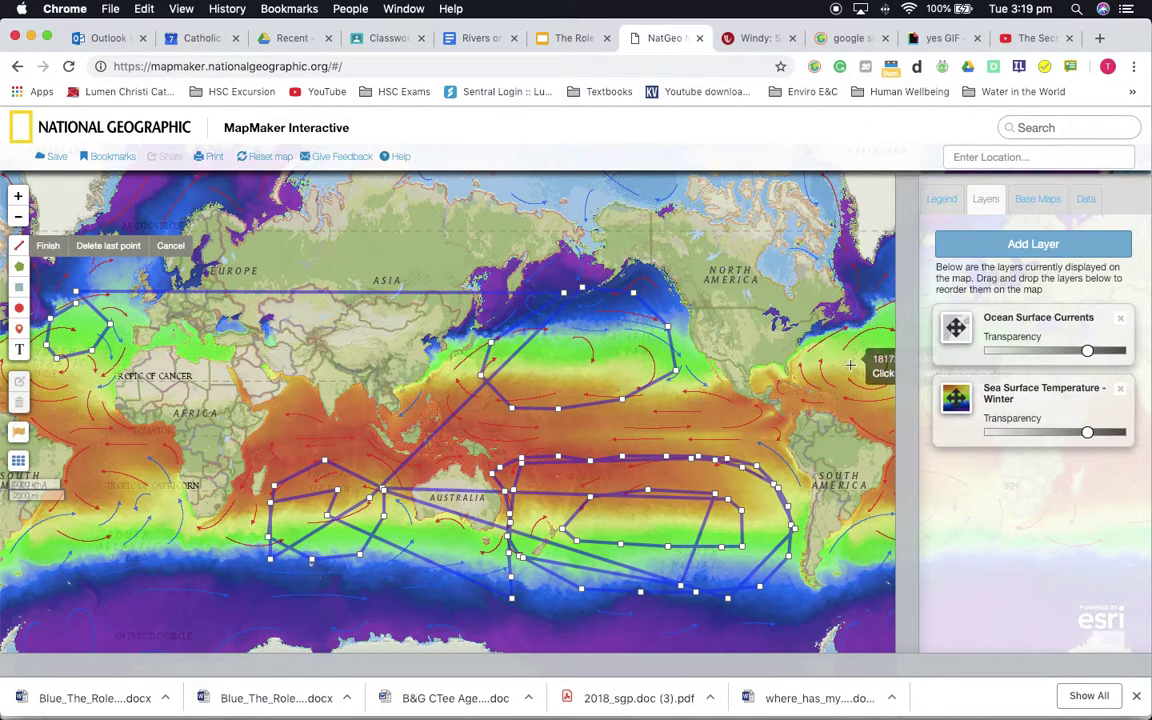
pyautogui.click(55, 360)
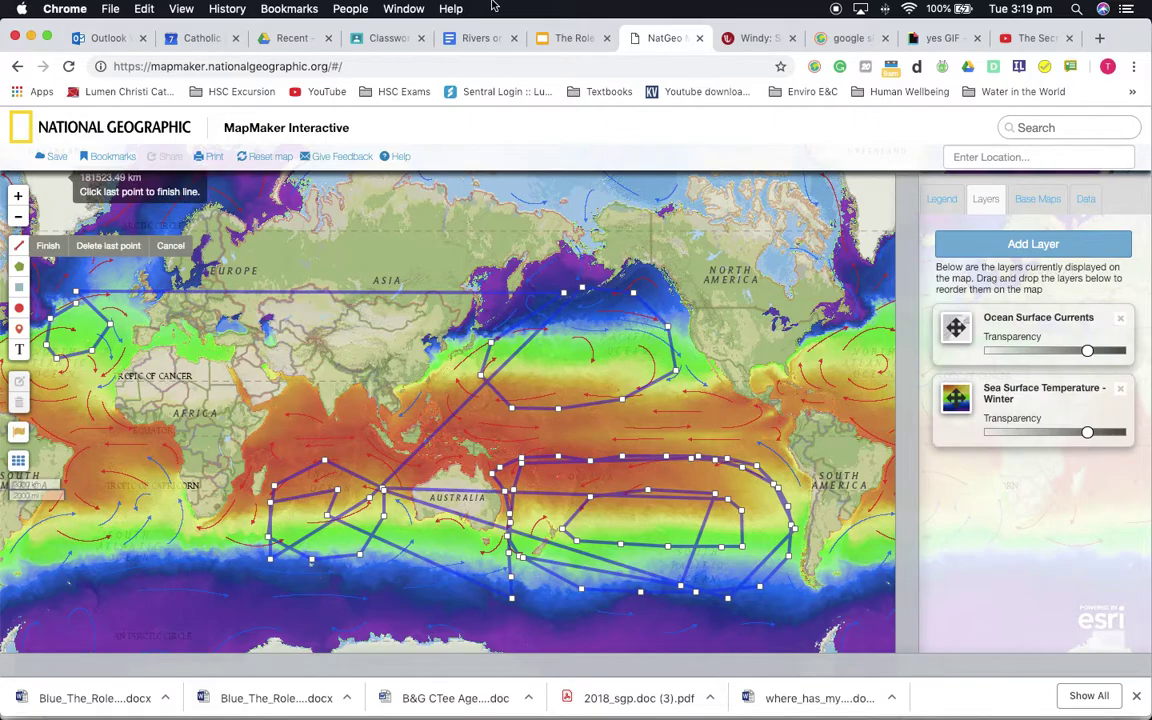
# - Switch to Windy's sea temperature map and examine the South Pacific and Southern Ocean from Australia to South America
pyautogui.click(750, 38)
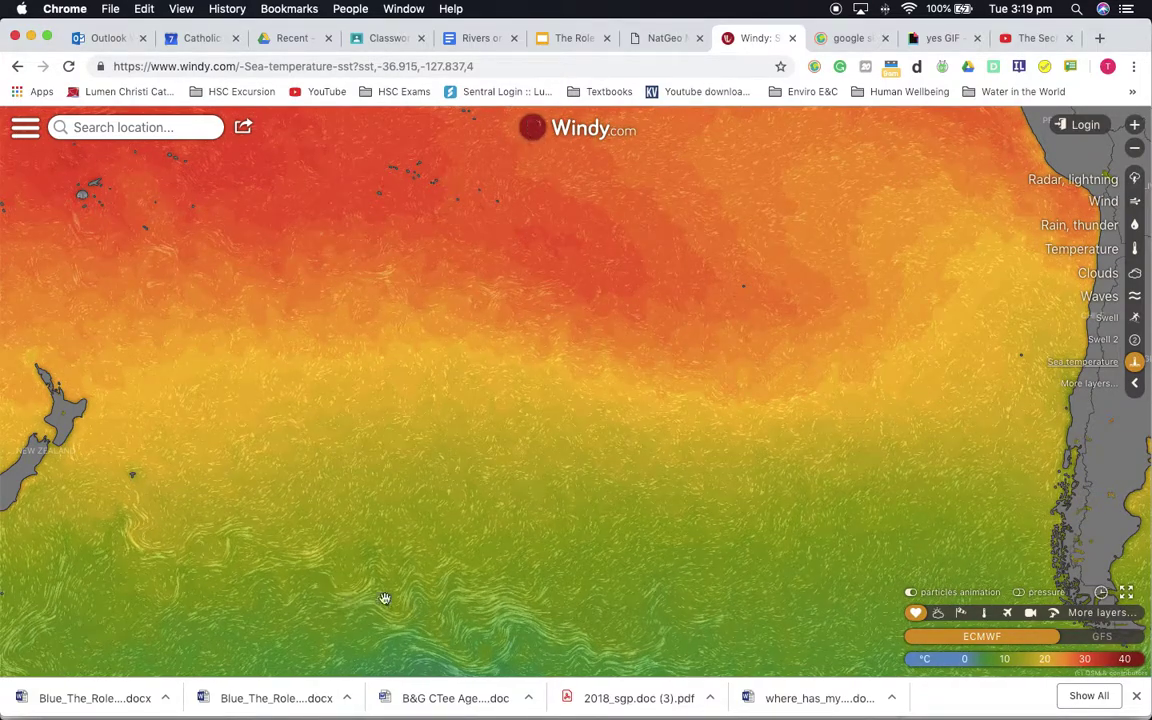
pyautogui.scroll(-2, 736, 568)
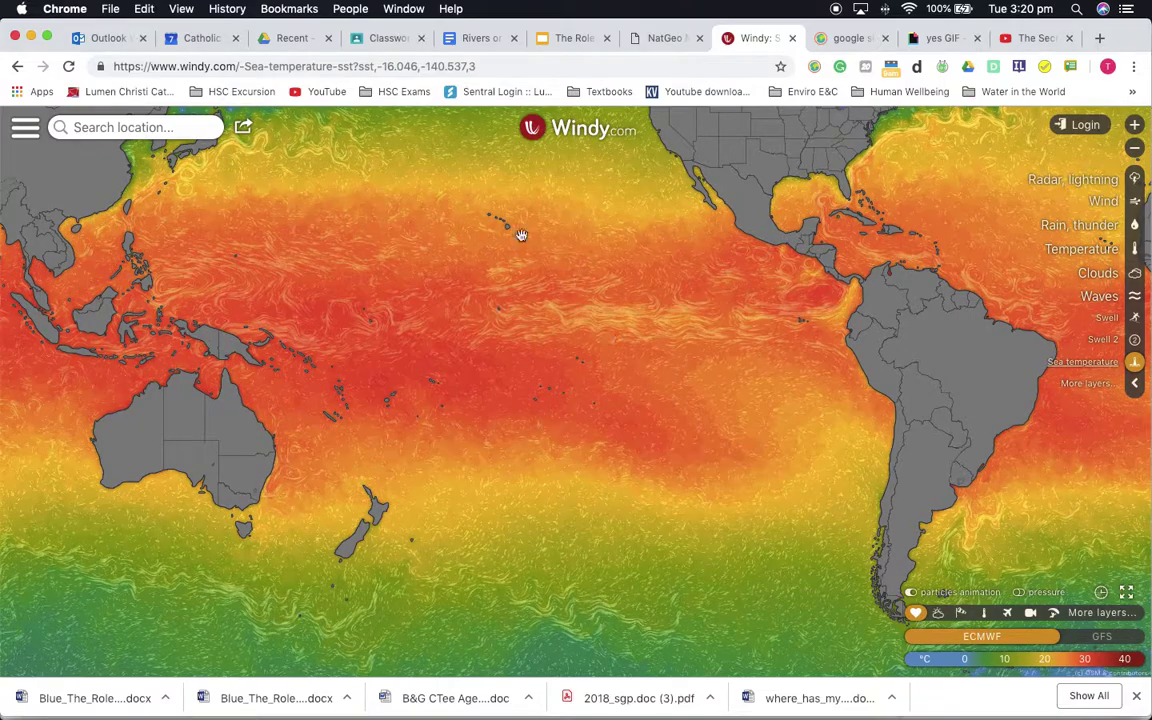
pyautogui.moveTo(450, 568); pyautogui.dragTo(473, 390)
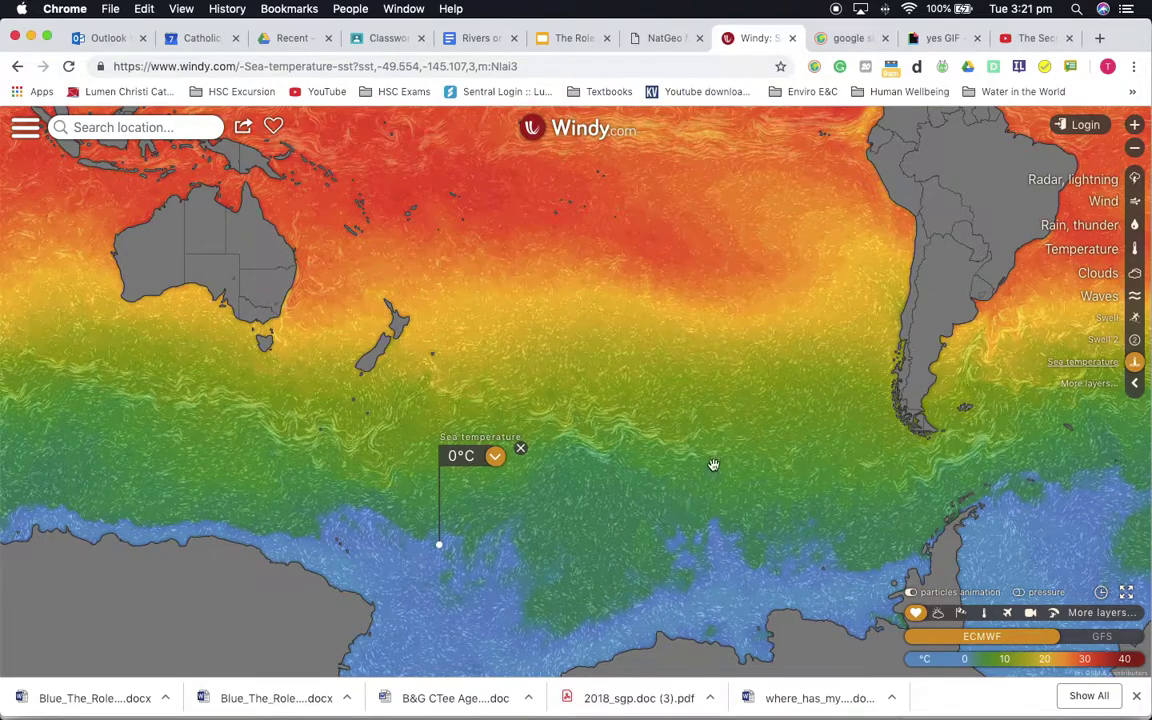
pyautogui.moveTo(756, 401); pyautogui.dragTo(648, 404)
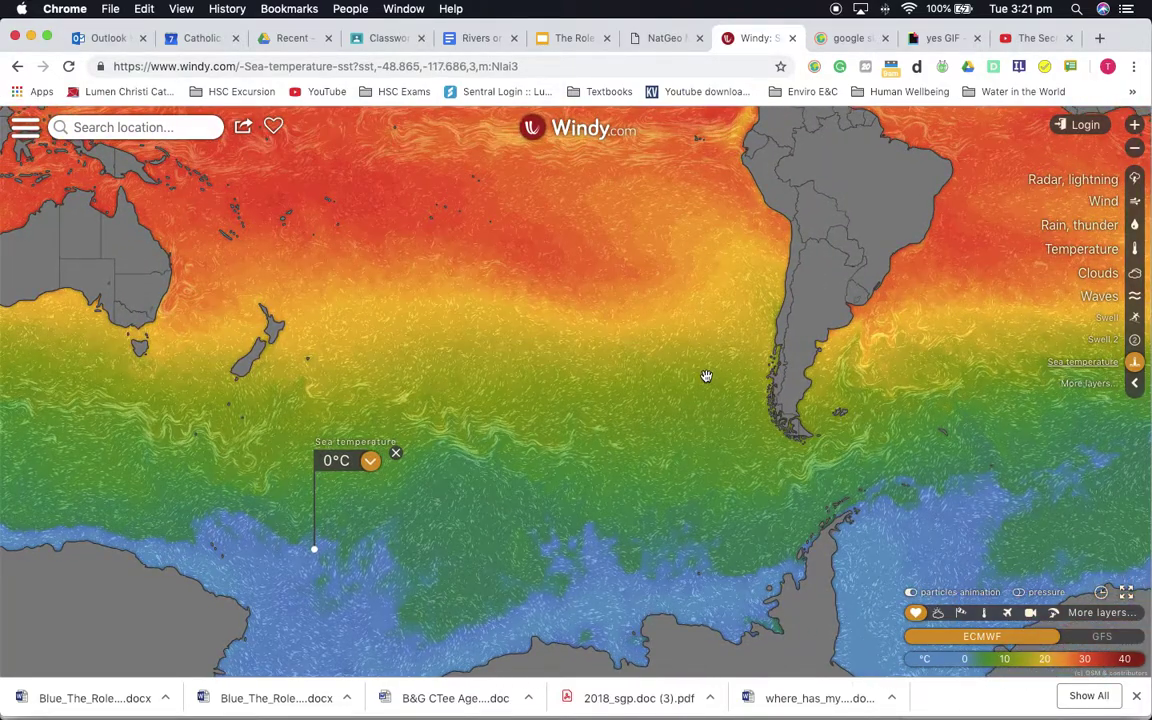
# - Check the sea temperature at several points off the coast of Chile, moving from the colder south toward the warmer north
pyautogui.scroll(3, 706, 376)
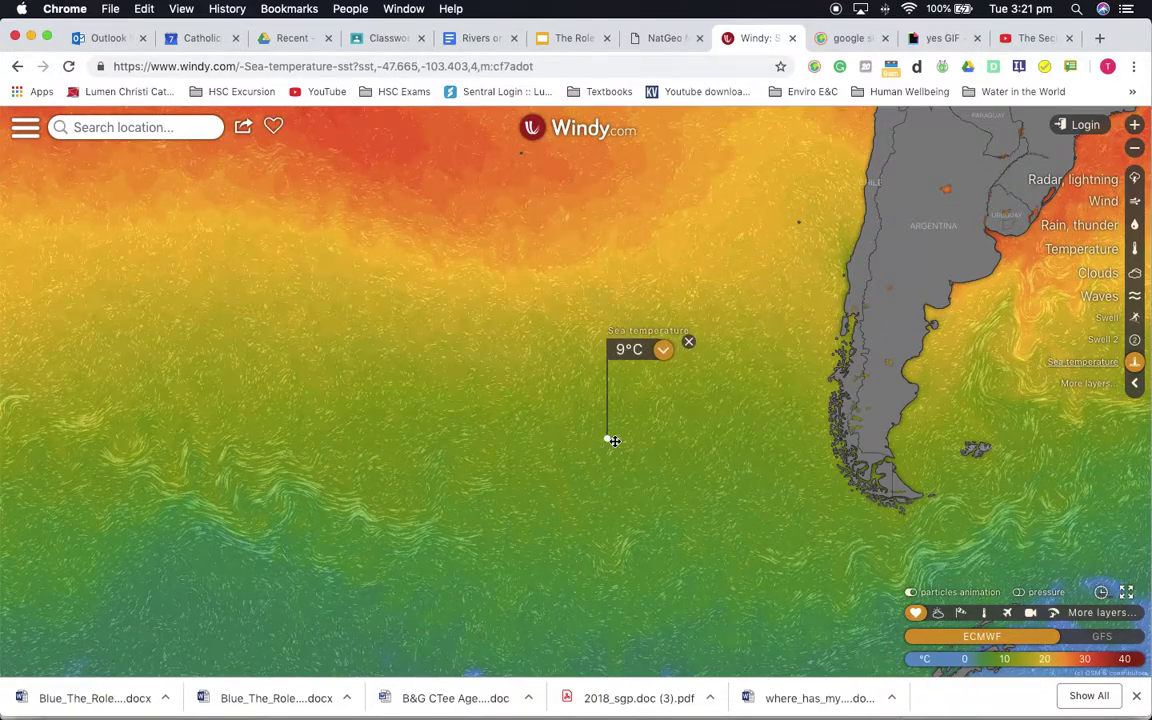
pyautogui.click(735, 411)
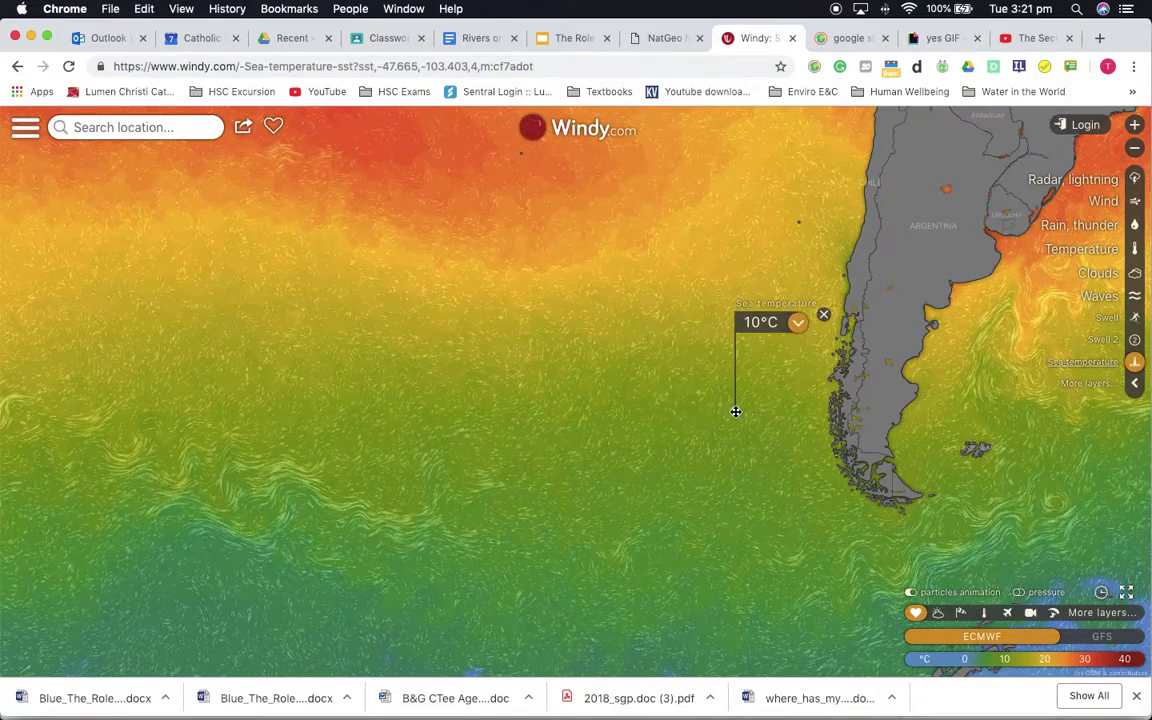
pyautogui.click(771, 348)
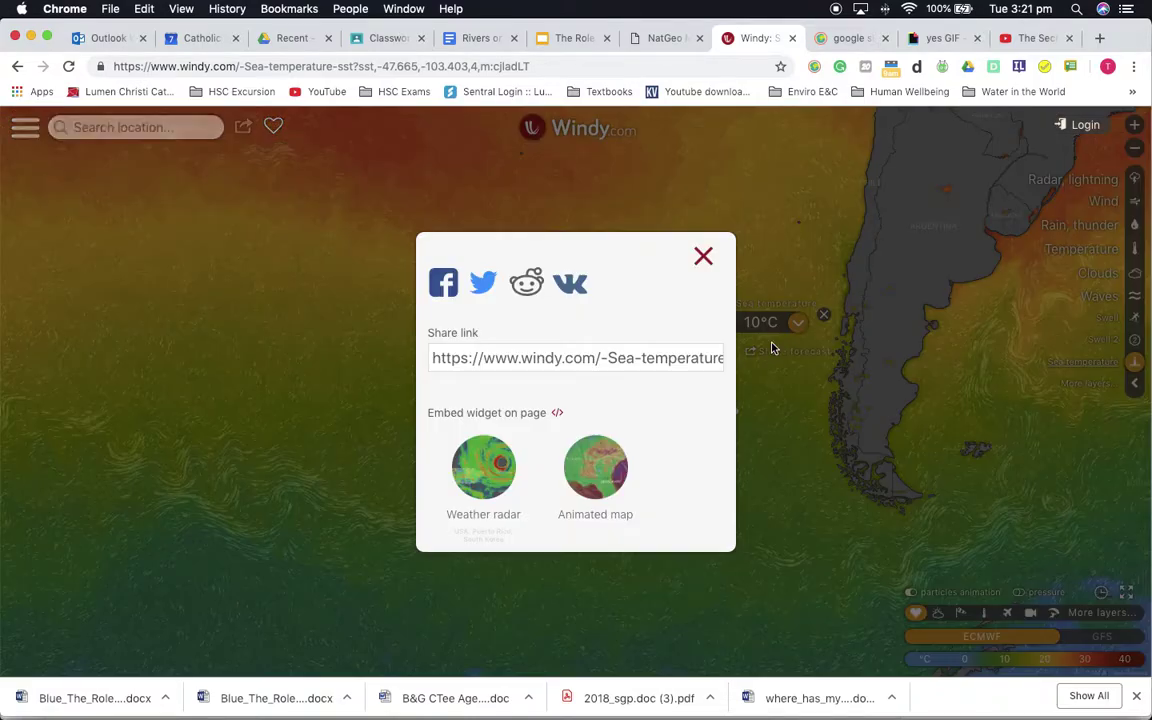
pyautogui.click(703, 256)
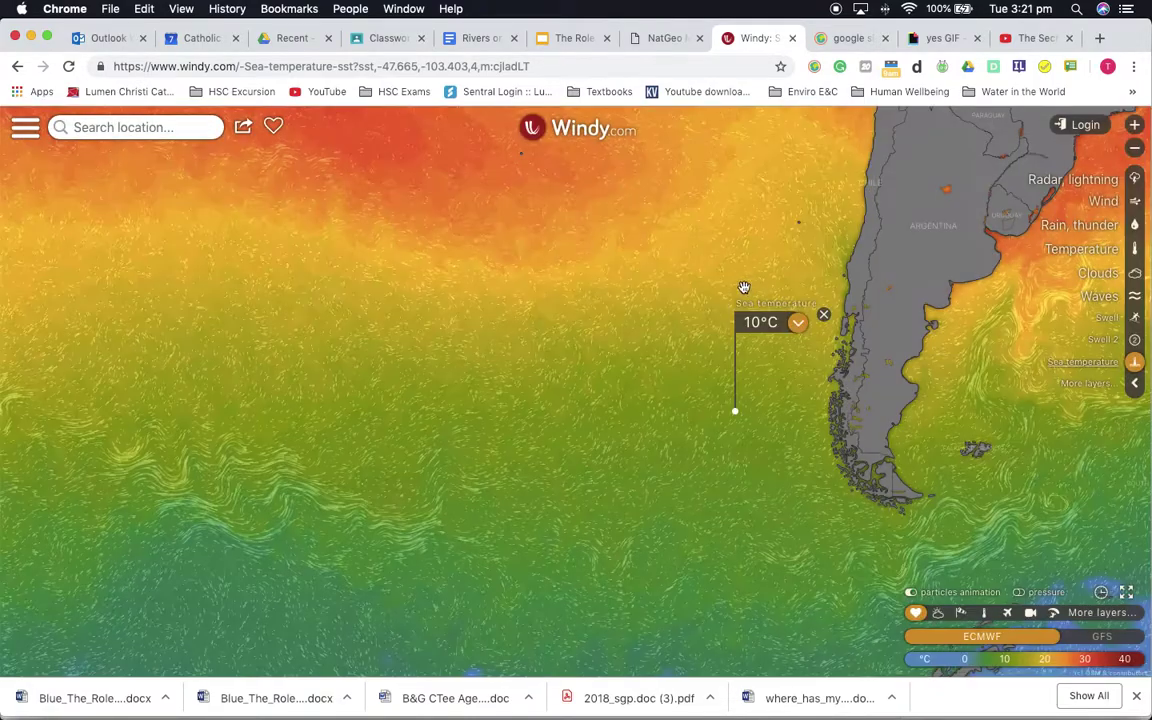
pyautogui.click(806, 272)
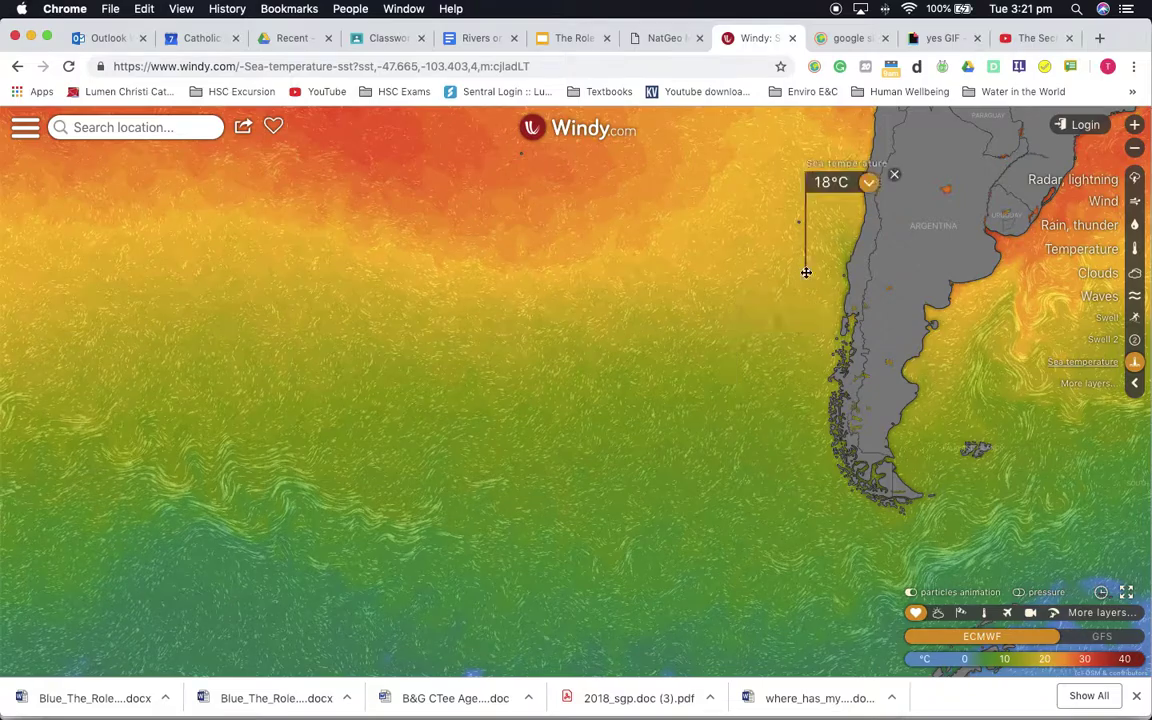
pyautogui.click(769, 351)
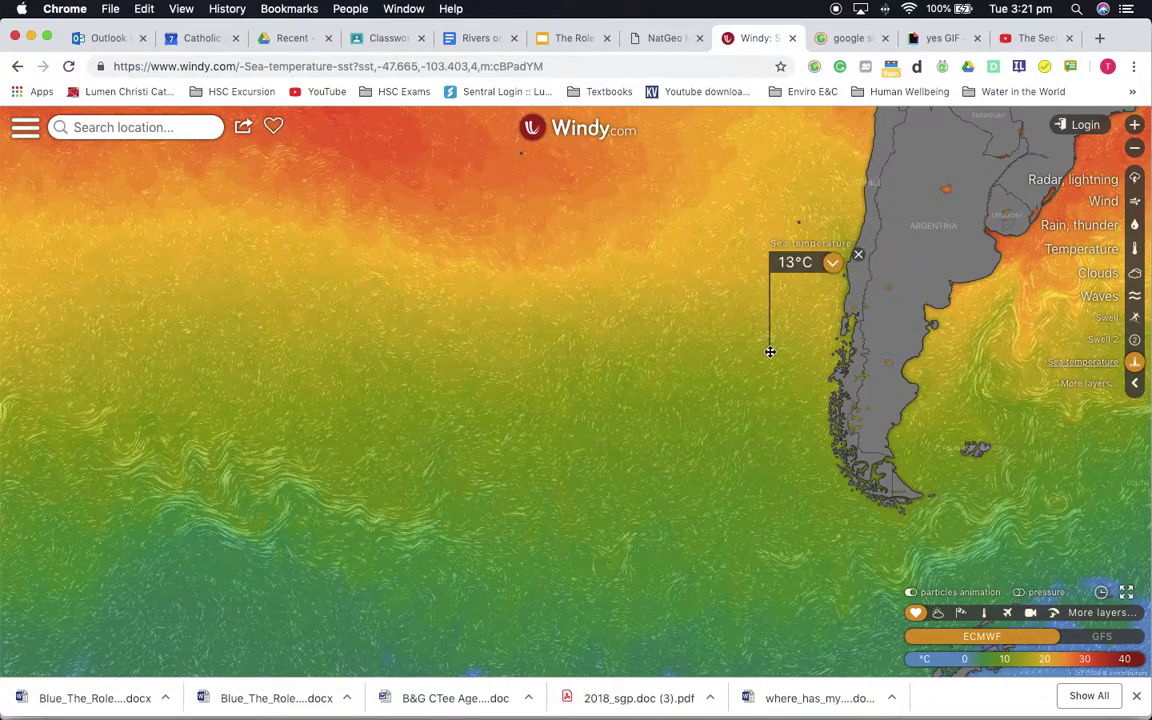
pyautogui.click(806, 236)
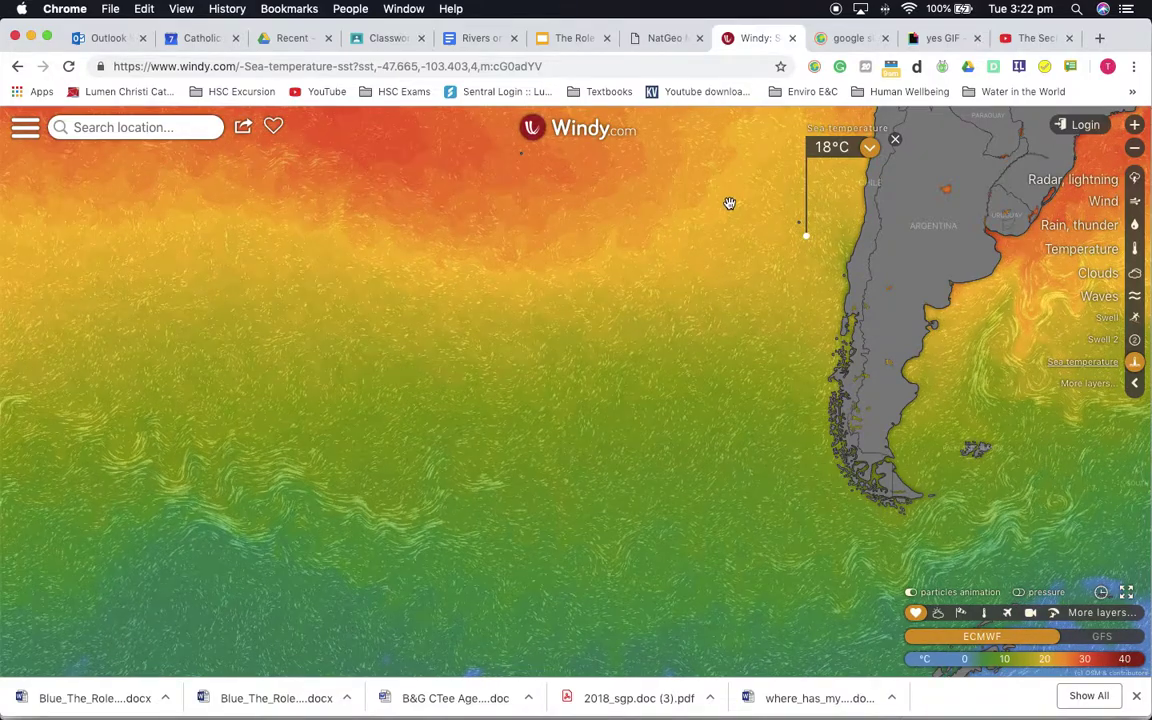
# - Check the sea temperature in the equatorial Pacific west of Ecuador and in the warm central South Pacific
pyautogui.moveTo(774, 199); pyautogui.dragTo(771, 391)
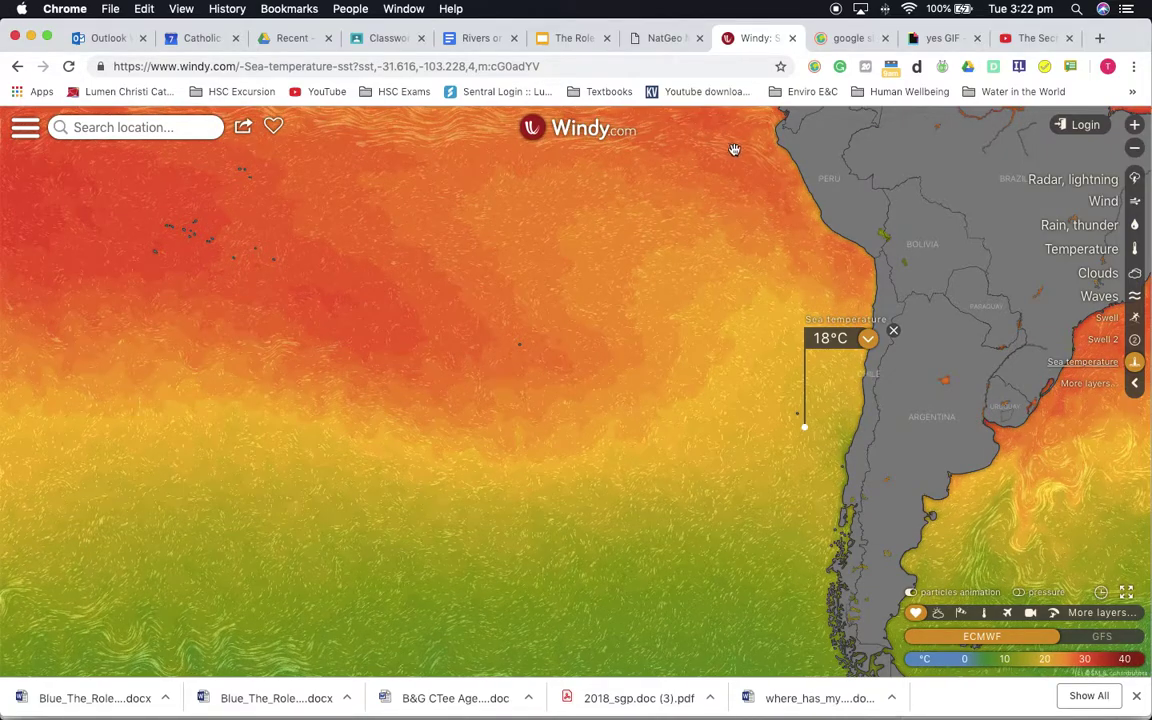
pyautogui.moveTo(566, 201); pyautogui.dragTo(569, 342)
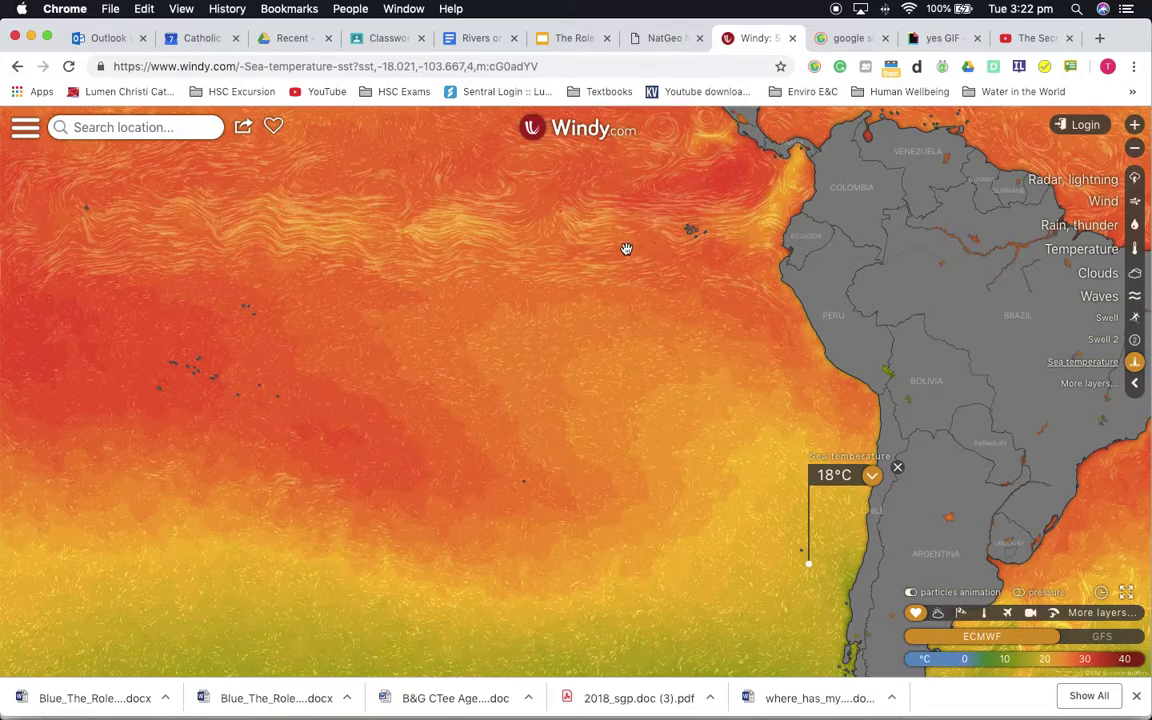
pyautogui.click(529, 247)
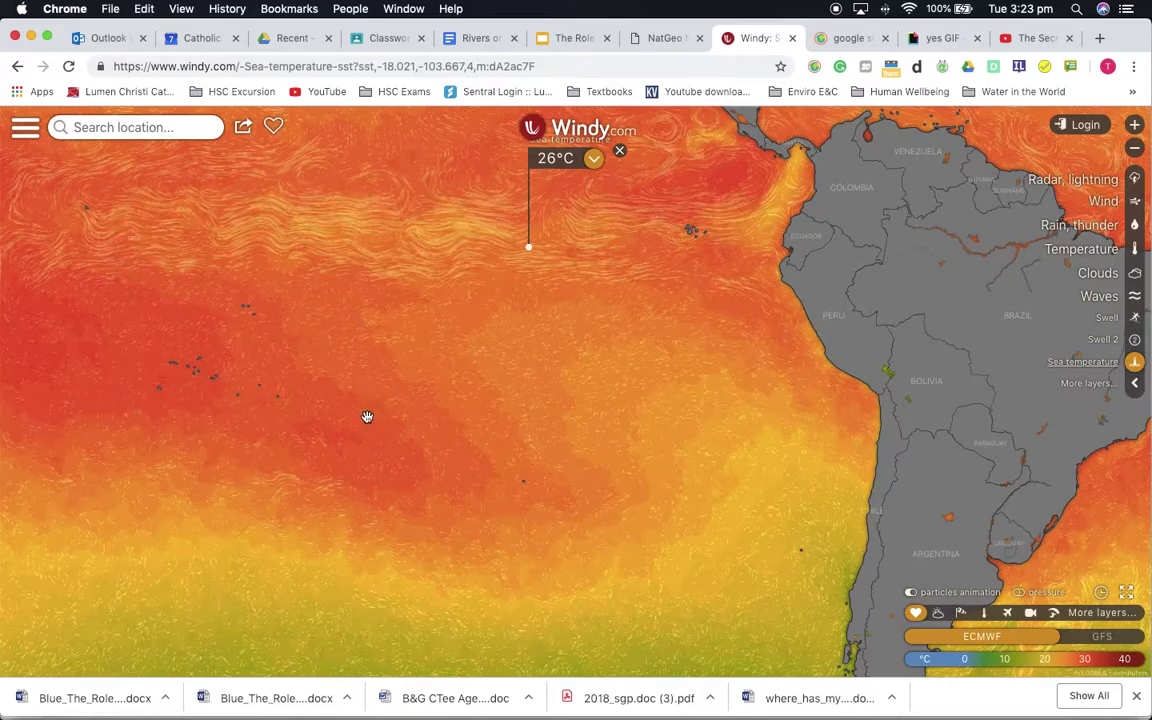
pyautogui.click(338, 428)
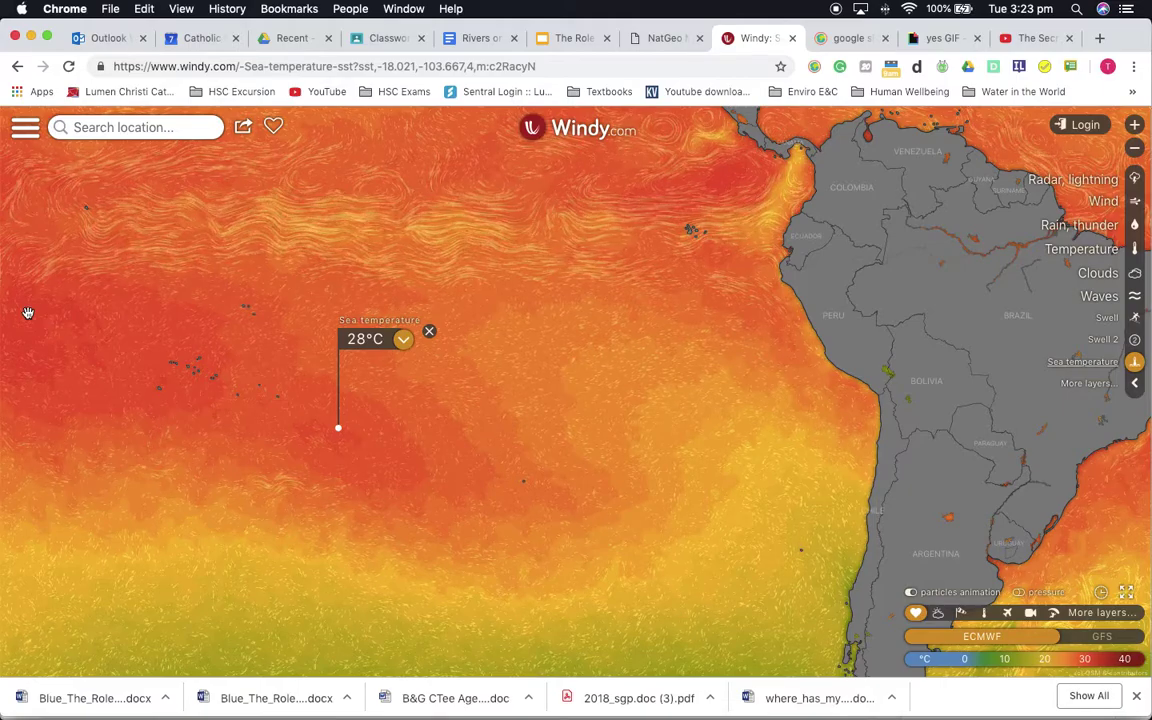
# - Check the sea temperature north of Fiji and examine the equatorial current band between South America and Papua New Guinea
pyautogui.moveTo(116, 318)
pyautogui.mouseDown()
pyautogui.moveTo(198, 352)
pyautogui.moveTo(514, 337)
pyautogui.mouseUp()
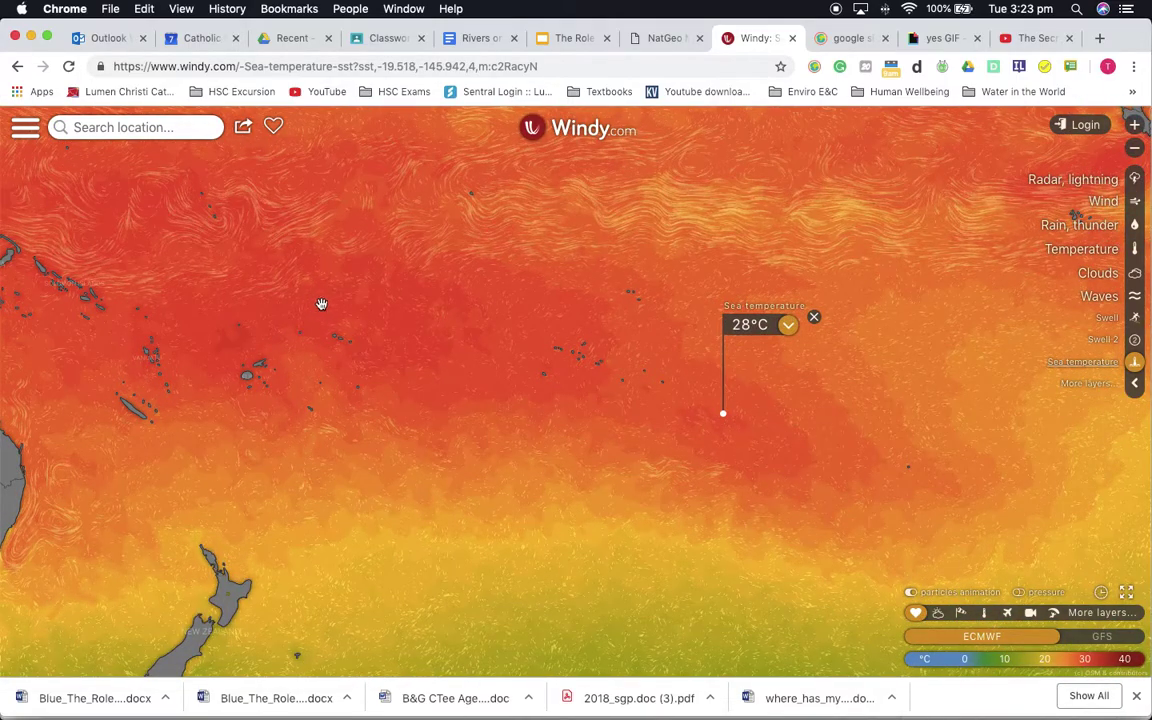
pyautogui.click(268, 302)
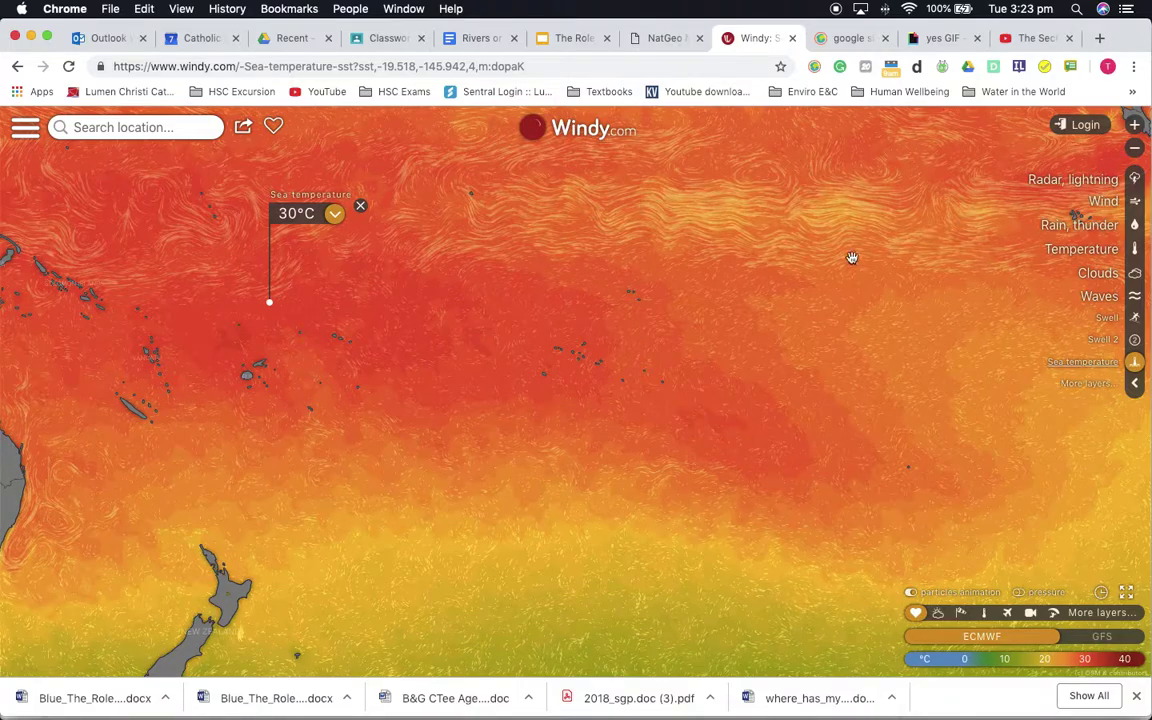
pyautogui.moveTo(796, 274); pyautogui.dragTo(738, 288)
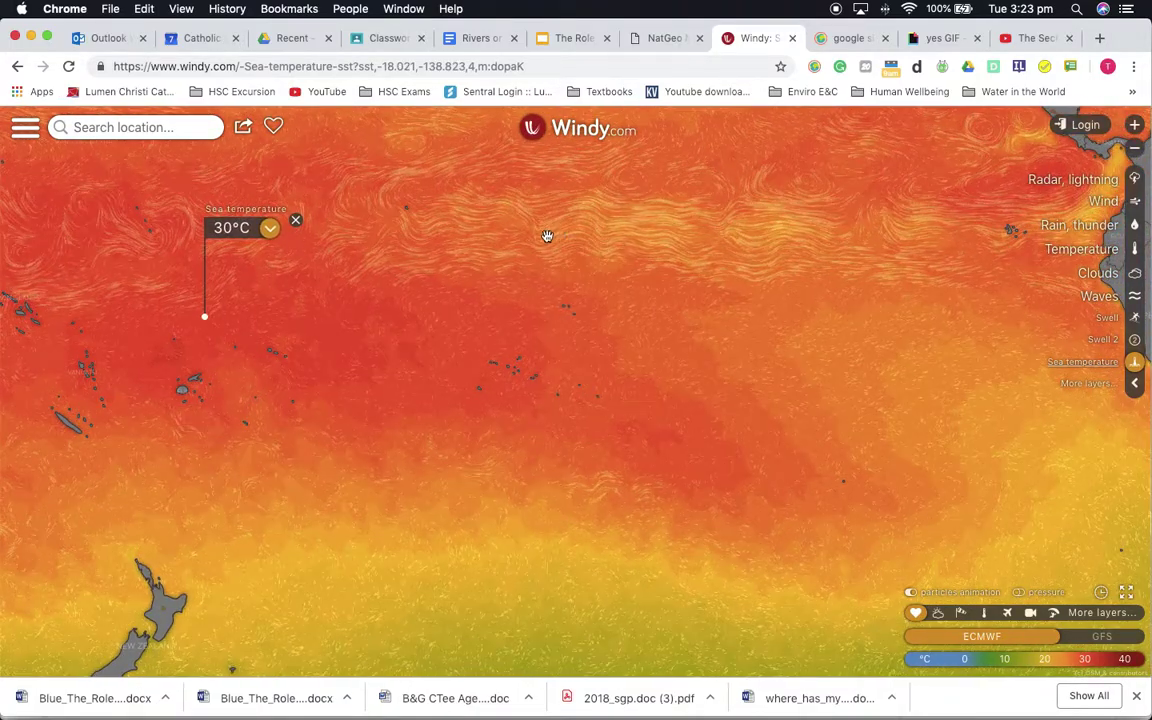
pyautogui.hscroll(3, 751, 257)
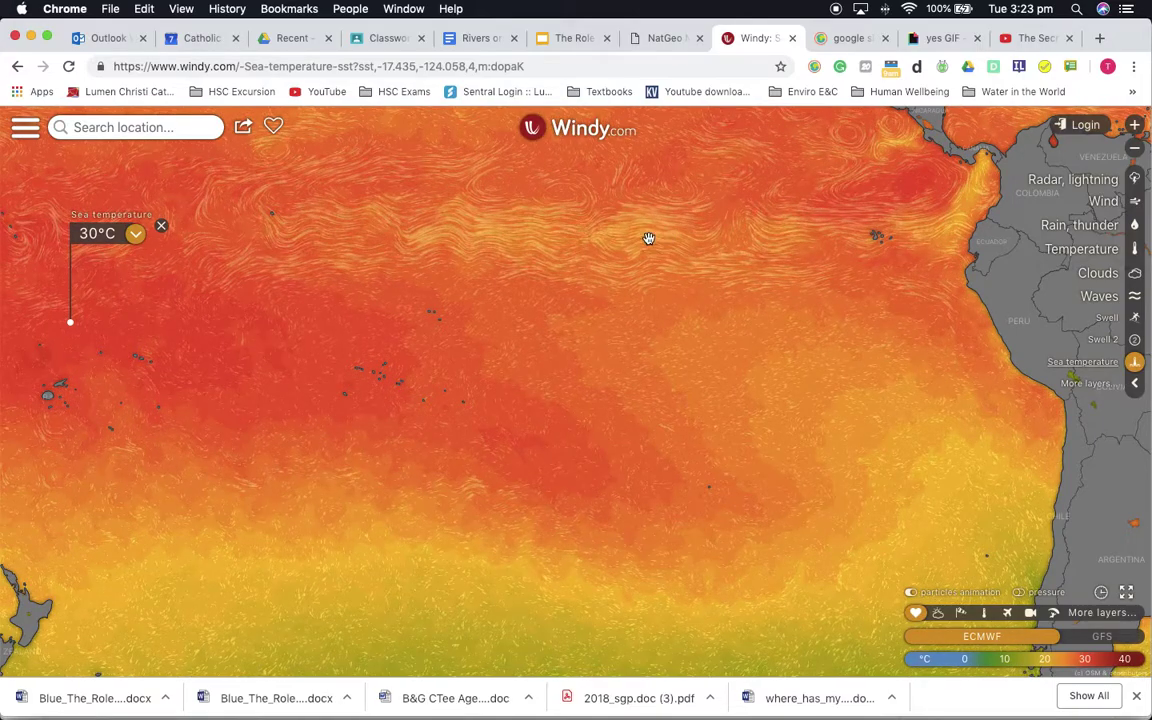
pyautogui.moveTo(487, 245); pyautogui.dragTo(814, 226)
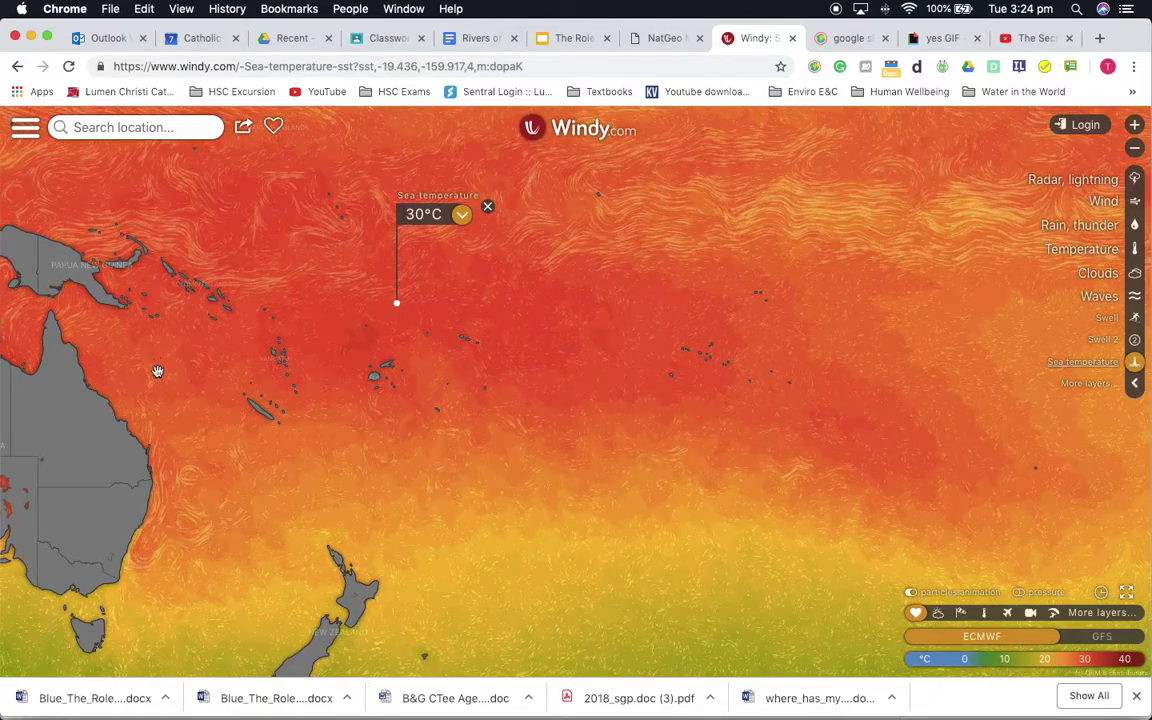
# - Follow the warm current down Australia's east coast and check the sea temperature just off Bega
pyautogui.moveTo(180, 447)
pyautogui.mouseDown()
pyautogui.moveTo(242, 375)
pyautogui.moveTo(250, 345)
pyautogui.mouseUp()
pyautogui.moveTo(344, 254); pyautogui.dragTo(399, 249)
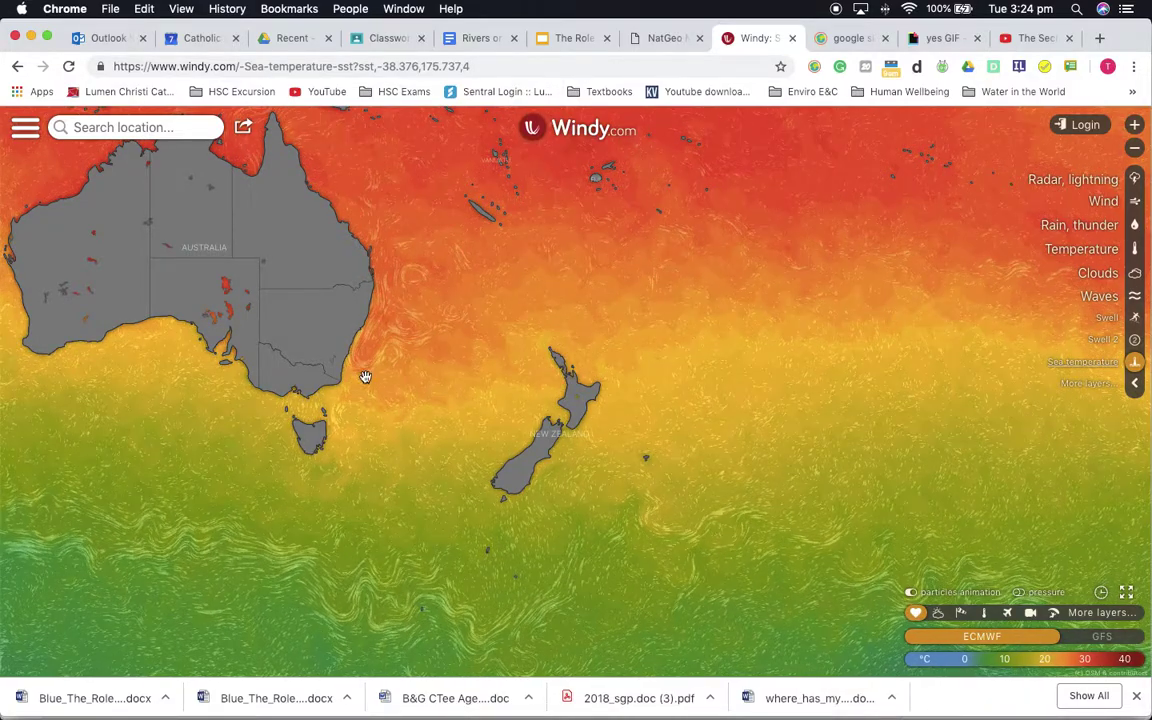
pyautogui.scroll(2, 365, 376)
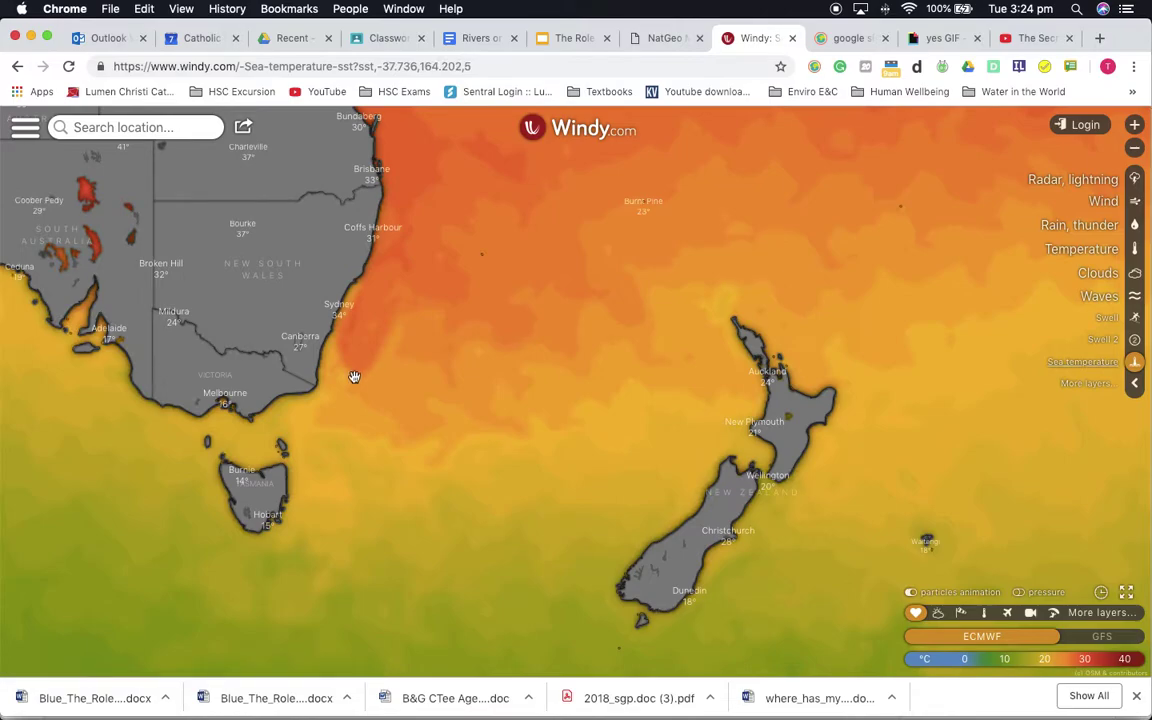
pyautogui.scroll(2, 342, 384)
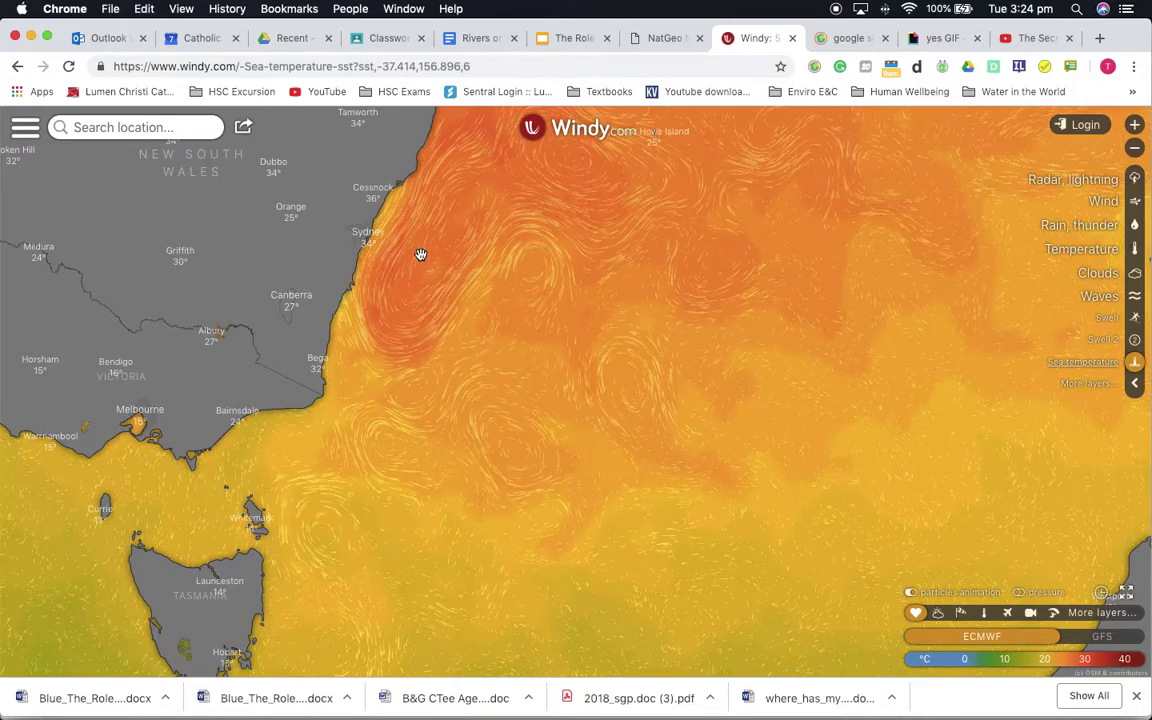
pyautogui.click(395, 306)
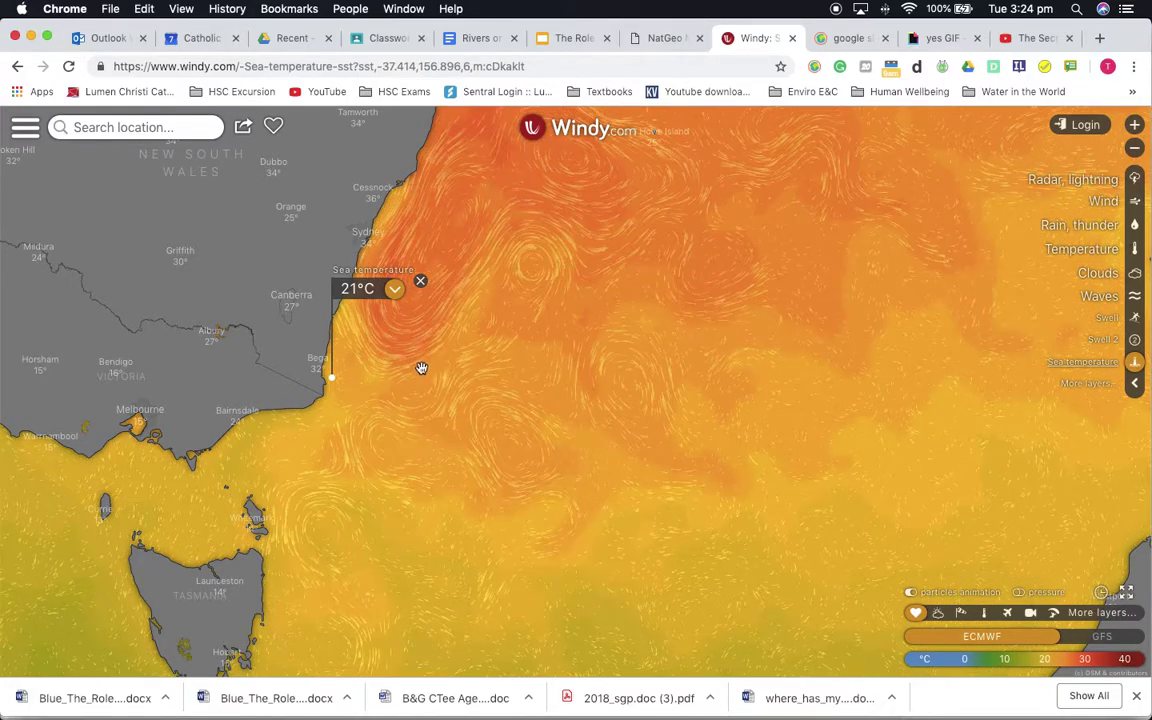
# - Examine the swirling current eddies in the Tasman Sea between New South Wales, Tasmania and New Zealand
pyautogui.moveTo(445, 371)
pyautogui.mouseDown()
pyautogui.moveTo(399, 320)
pyautogui.moveTo(370, 216)
pyautogui.mouseUp()
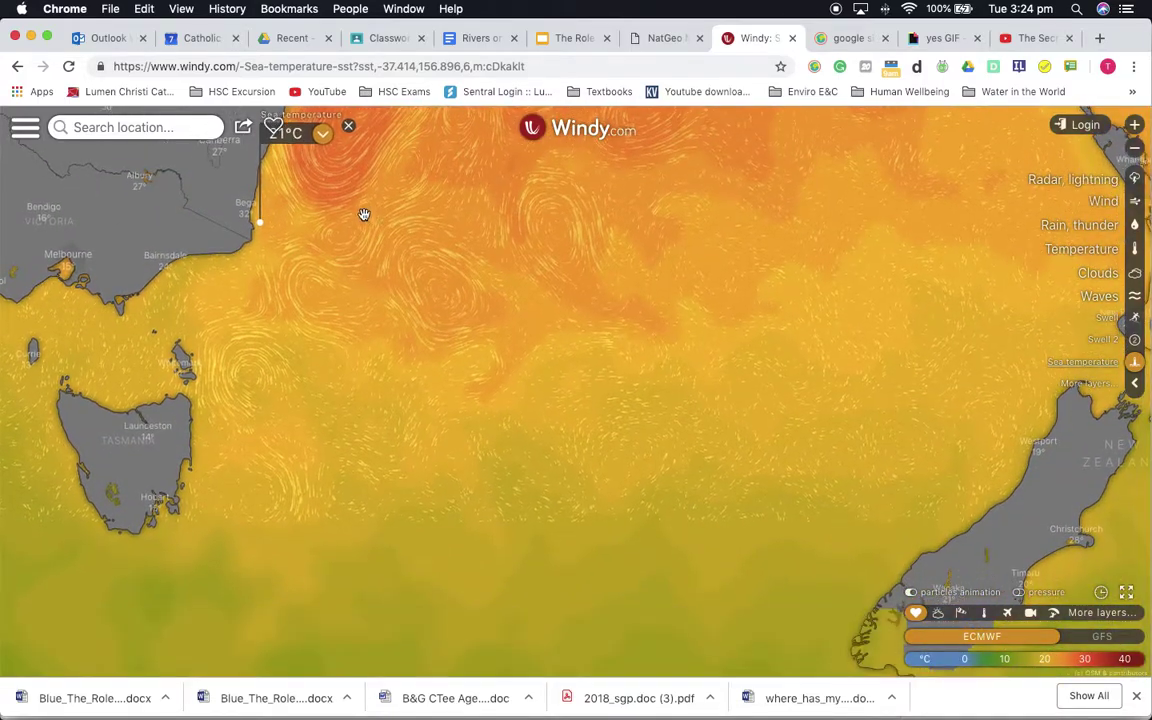
pyautogui.moveTo(337, 266); pyautogui.dragTo(341, 373)
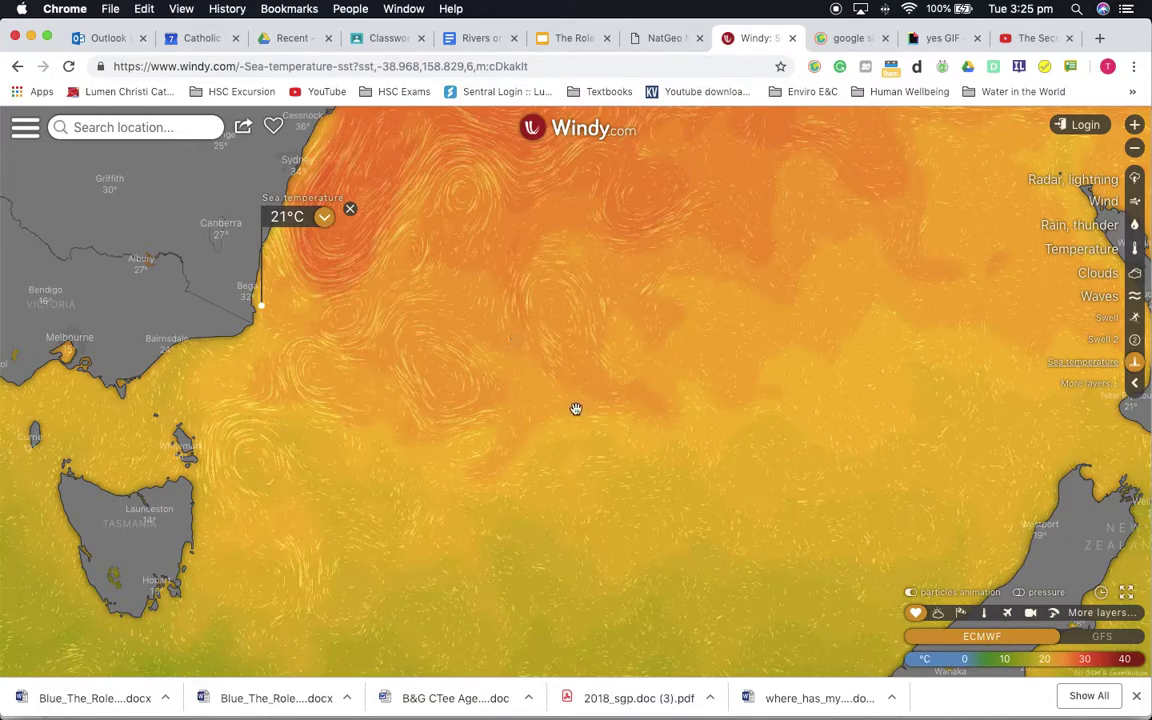
pyautogui.moveTo(213, 359); pyautogui.dragTo(216, 495)
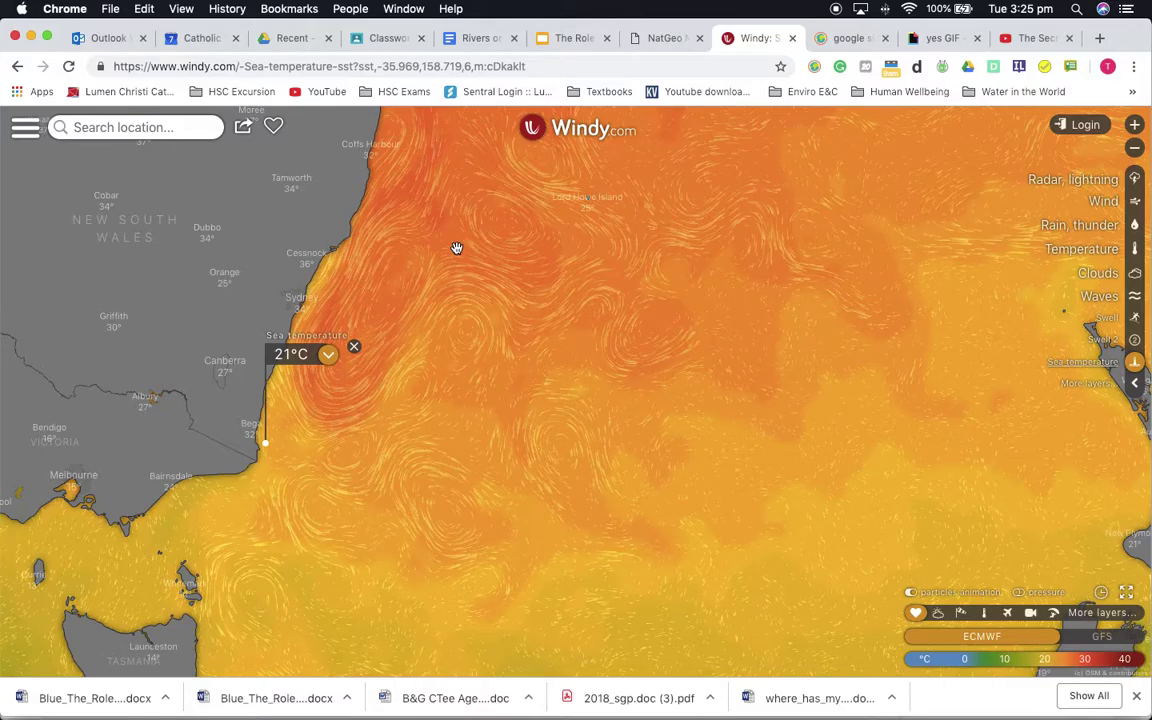
# - Examine the temperature bands and currents around Australia and New Zealand, from the tropical Pacific south to the Southern Ocean
pyautogui.scroll(-5, 452, 249)
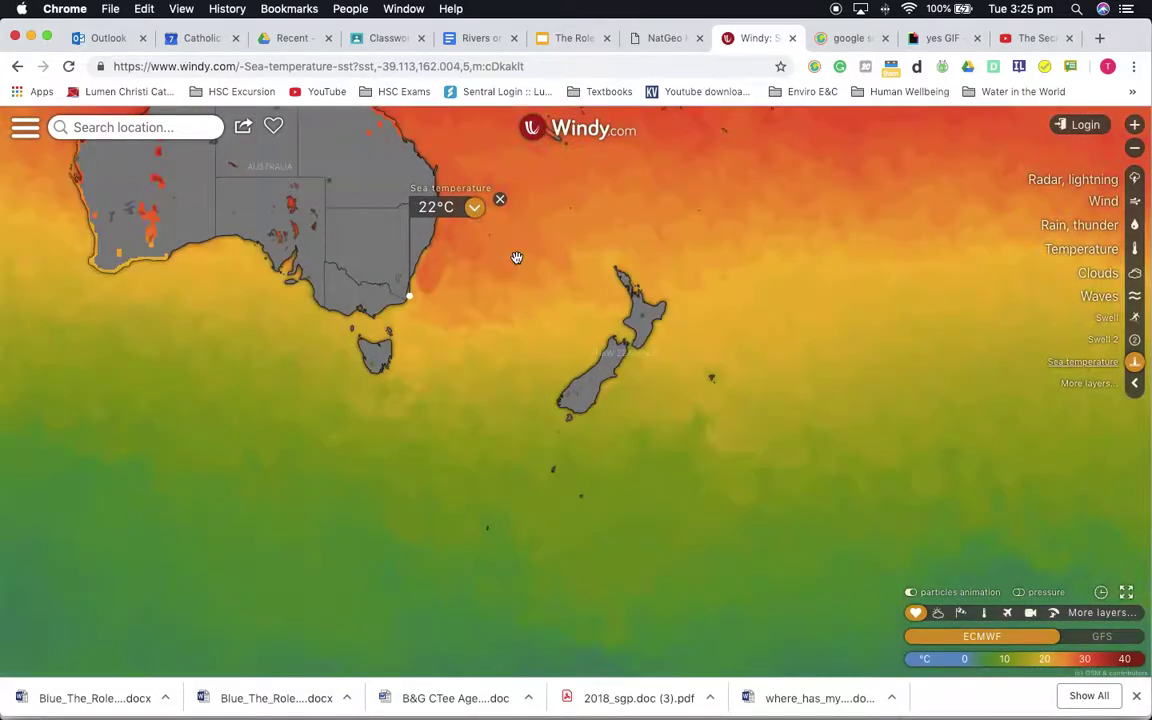
pyautogui.moveTo(528, 252)
pyautogui.mouseDown()
pyautogui.moveTo(526, 348)
pyautogui.moveTo(481, 458)
pyautogui.moveTo(517, 414)
pyautogui.moveTo(571, 281)
pyautogui.moveTo(540, 237)
pyautogui.mouseUp()
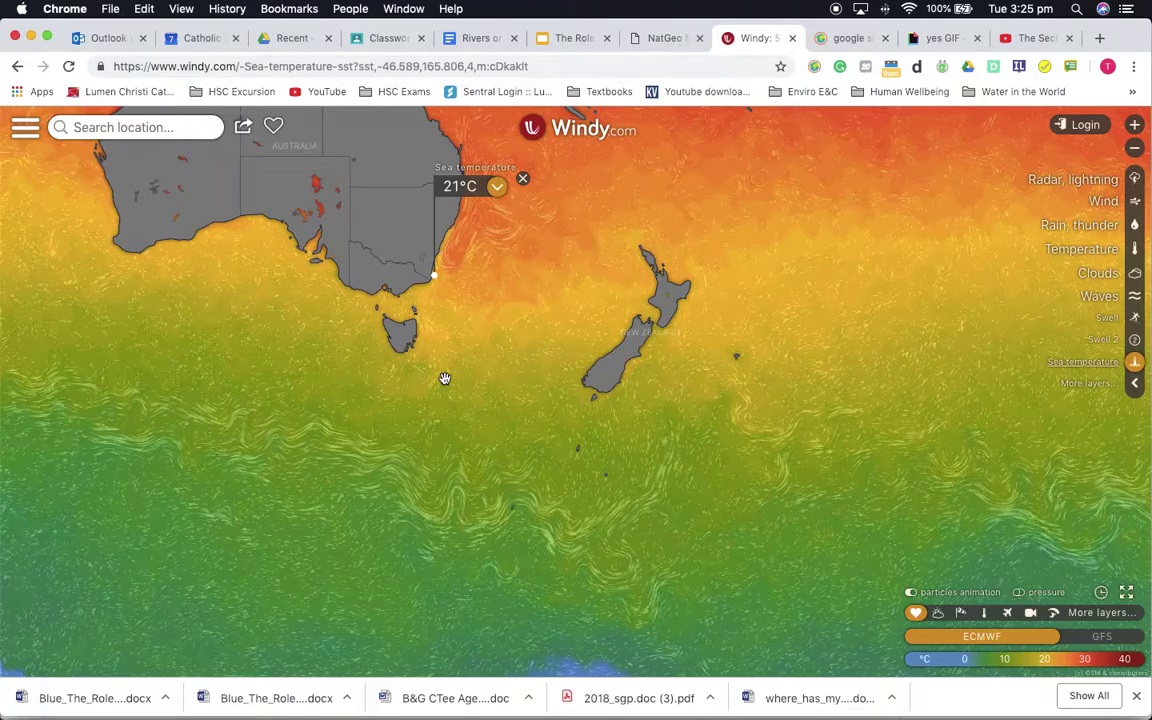
pyautogui.moveTo(461, 390); pyautogui.dragTo(353, 572)
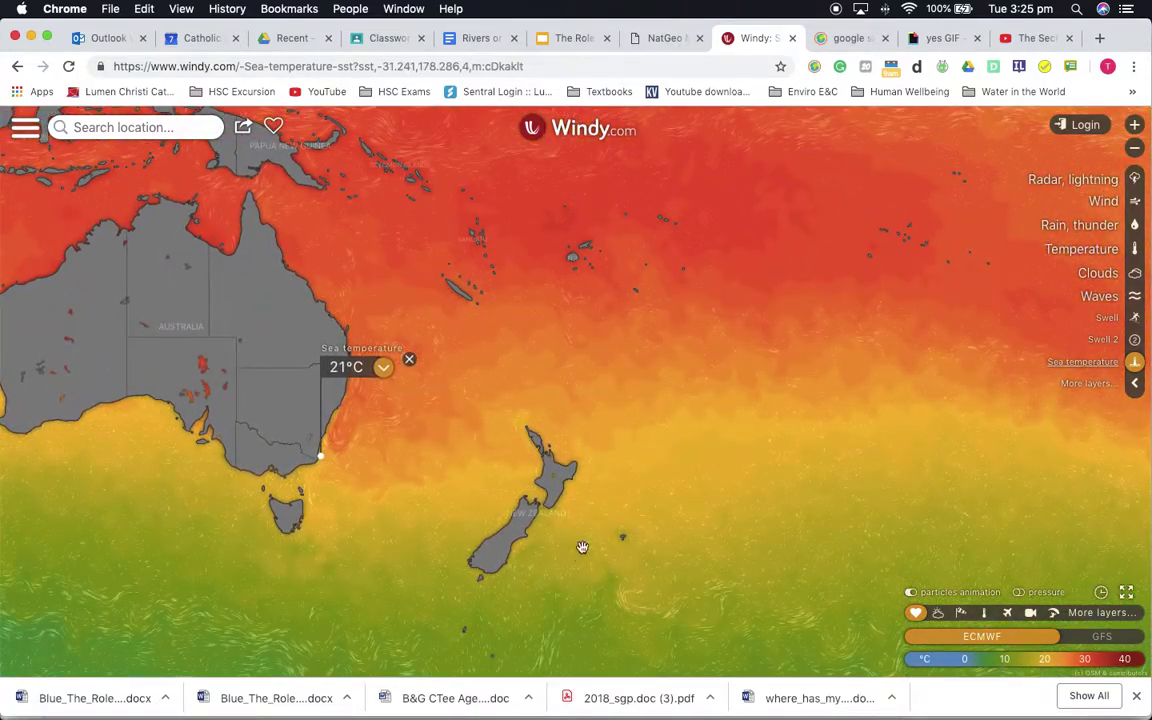
pyautogui.moveTo(676, 496); pyautogui.dragTo(591, 573)
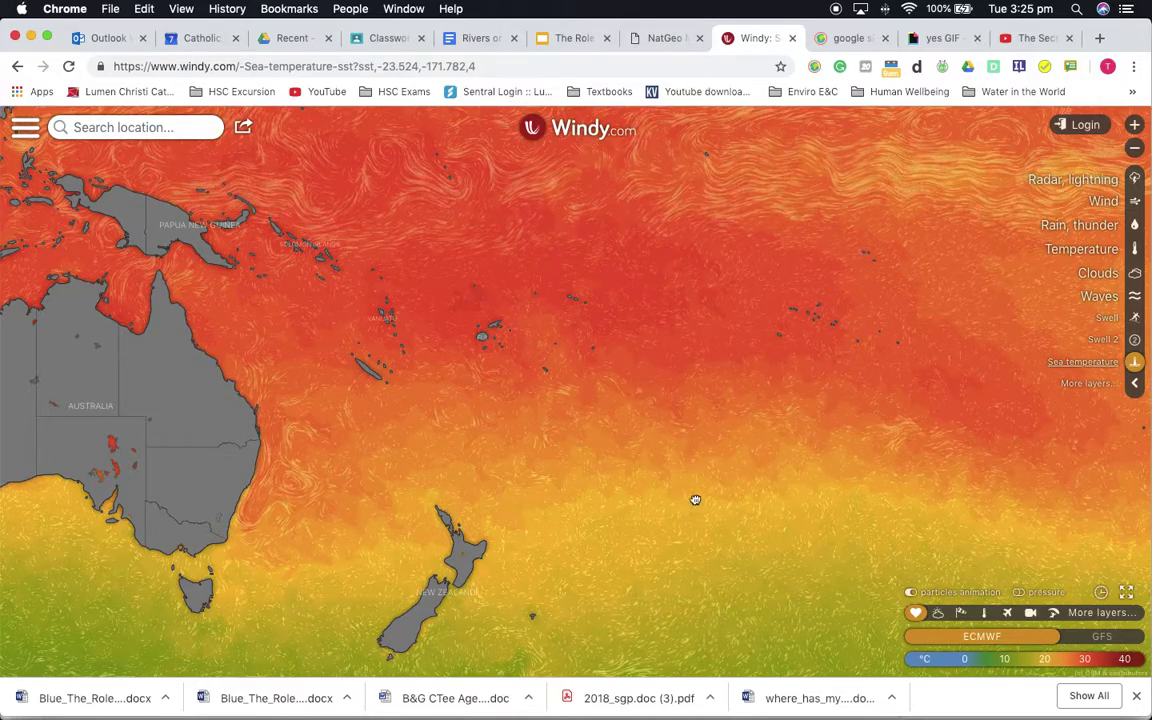
pyautogui.moveTo(695, 503); pyautogui.dragTo(668, 185)
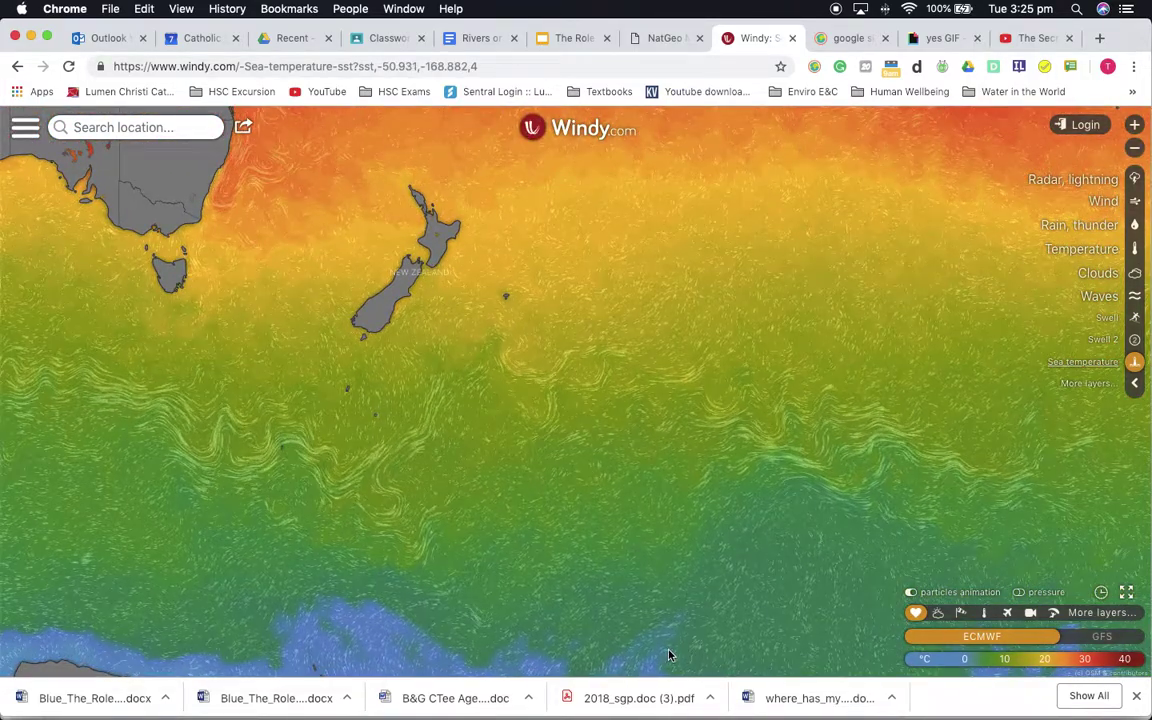
pyautogui.moveTo(715, 369); pyautogui.dragTo(738, 494)
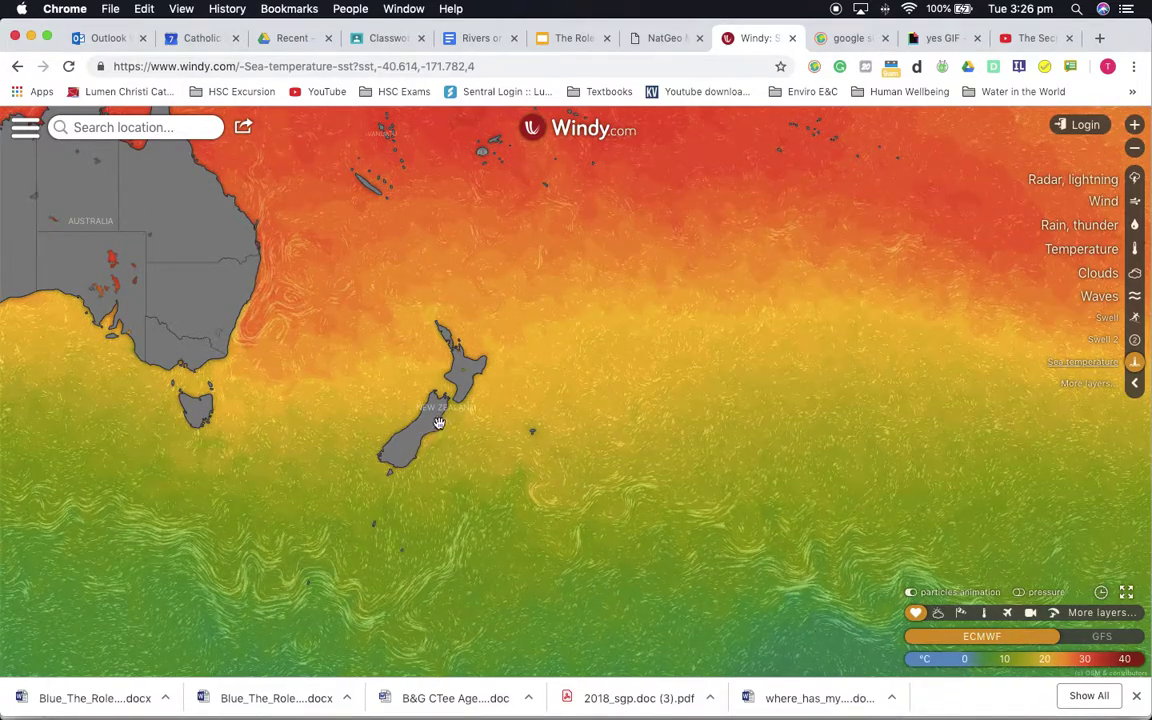
# - Examine the sea temperature pattern across the whole Pacific and compare it with the Atlantic and Indian Oceans
pyautogui.moveTo(319, 425); pyautogui.dragTo(342, 555)
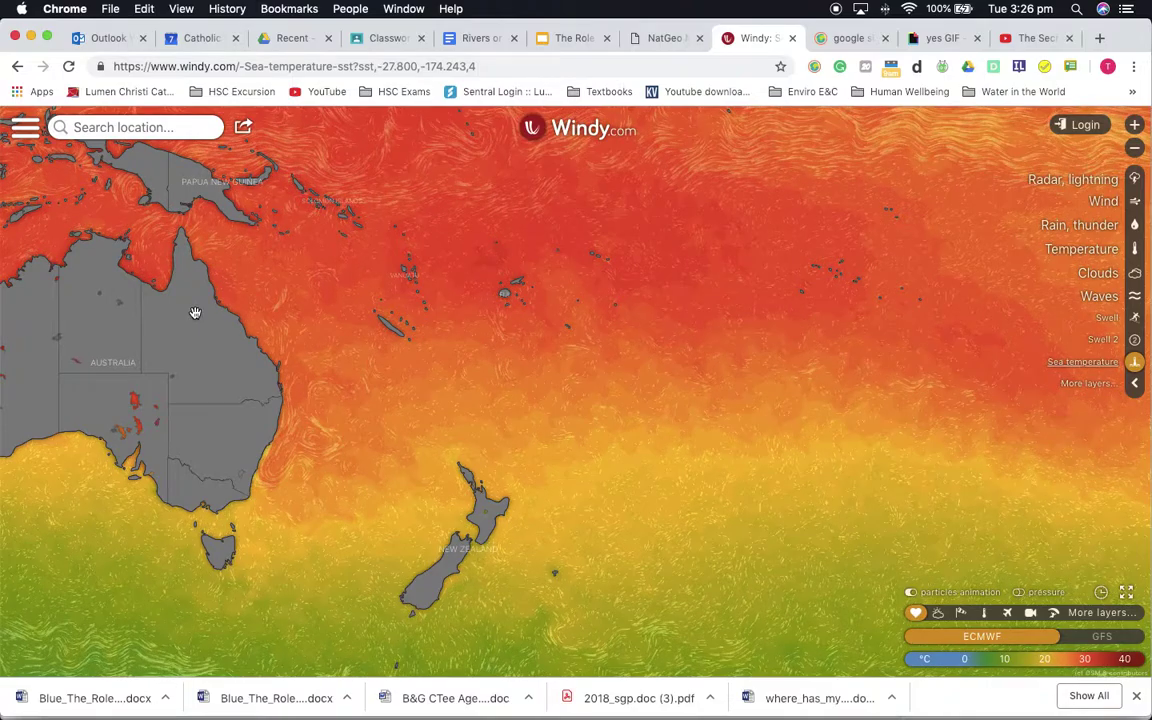
pyautogui.moveTo(697, 273); pyautogui.dragTo(717, 461)
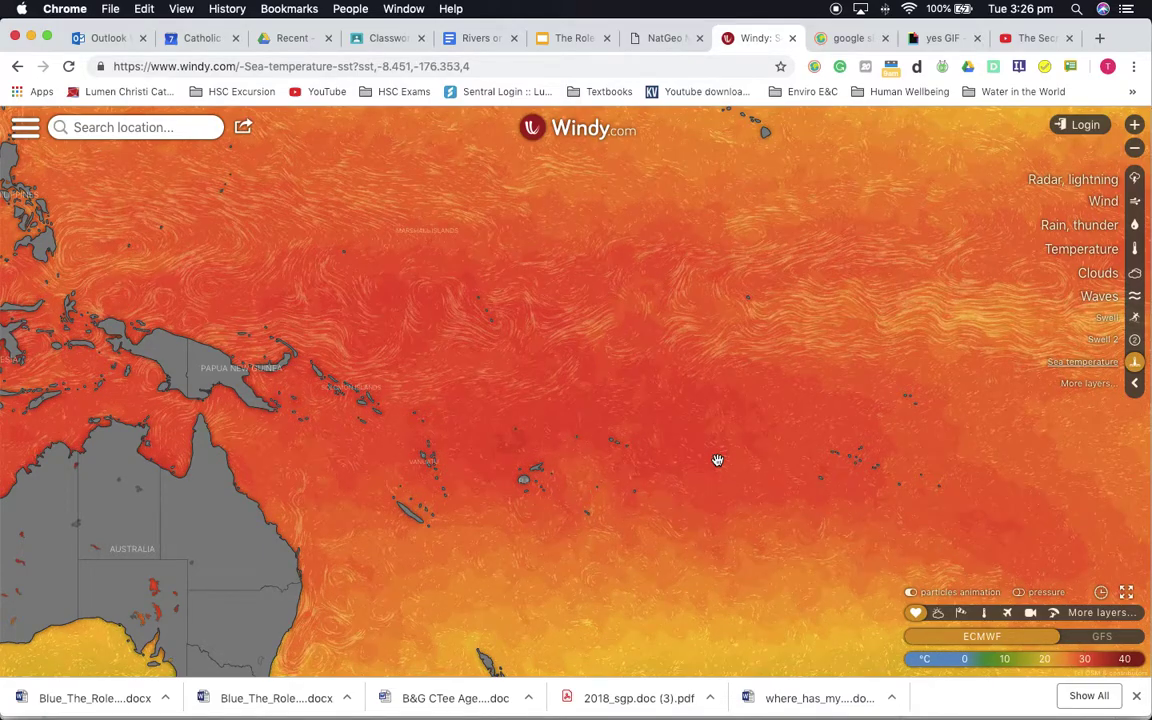
pyautogui.scroll(-2, 690, 460)
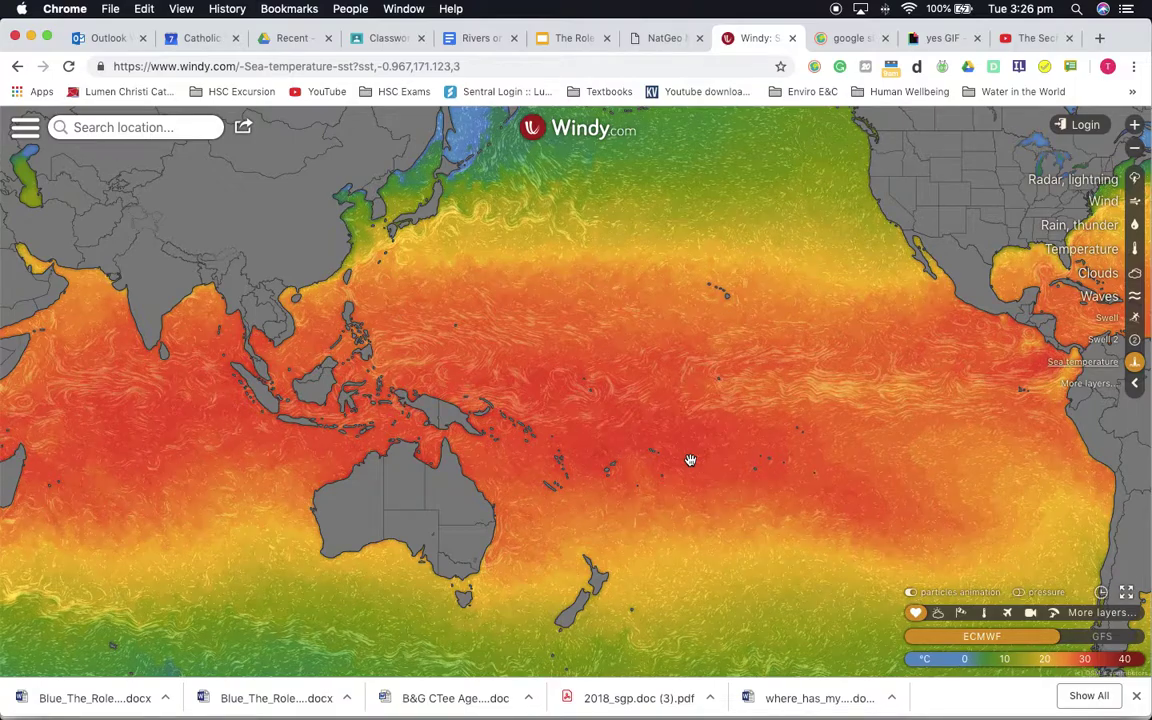
pyautogui.moveTo(678, 455); pyautogui.dragTo(693, 482)
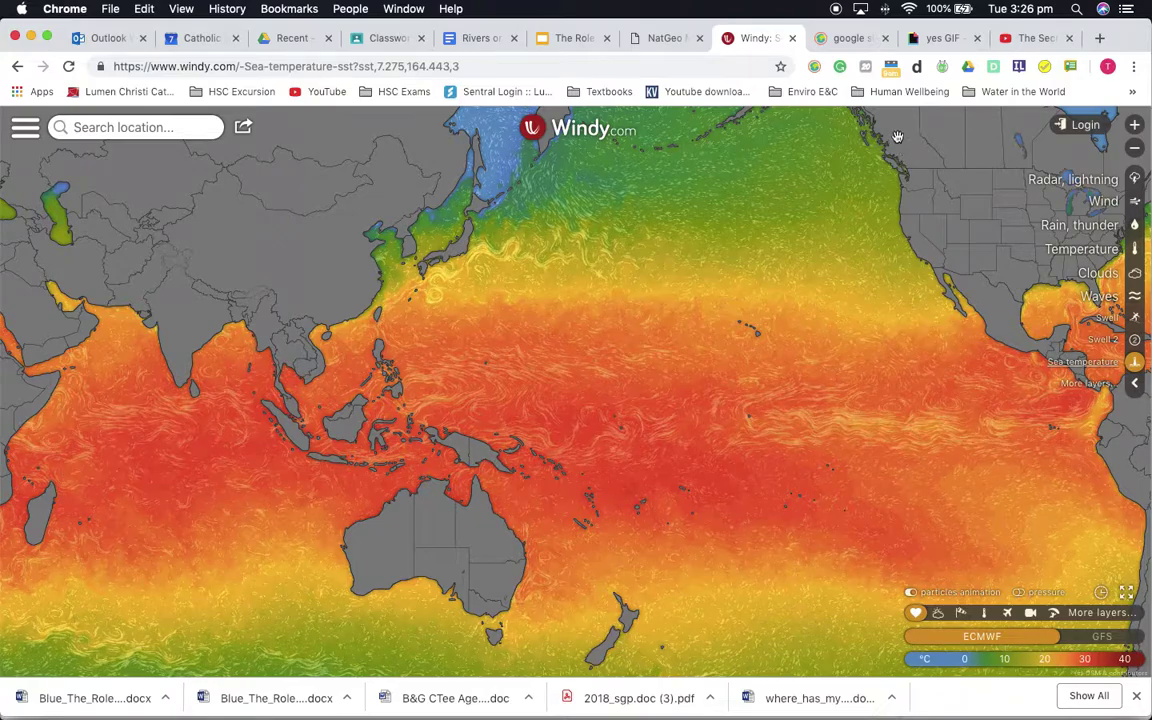
pyautogui.moveTo(268, 205); pyautogui.dragTo(912, 395)
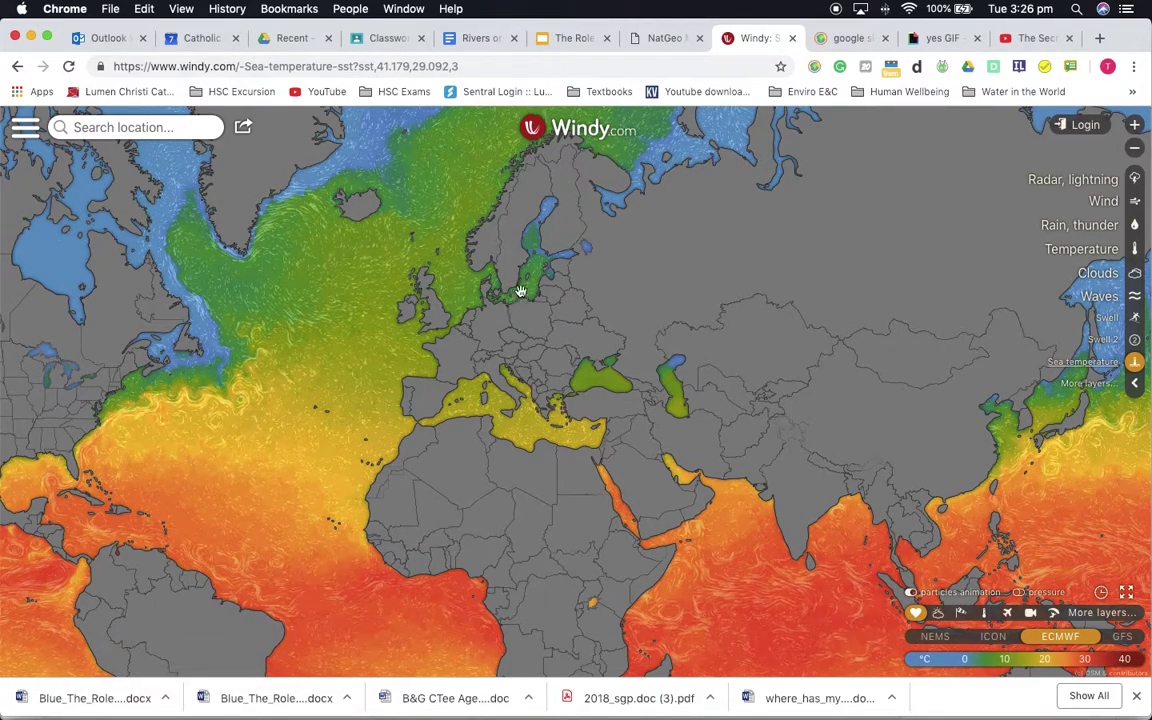
pyautogui.moveTo(465, 507); pyautogui.dragTo(427, 248)
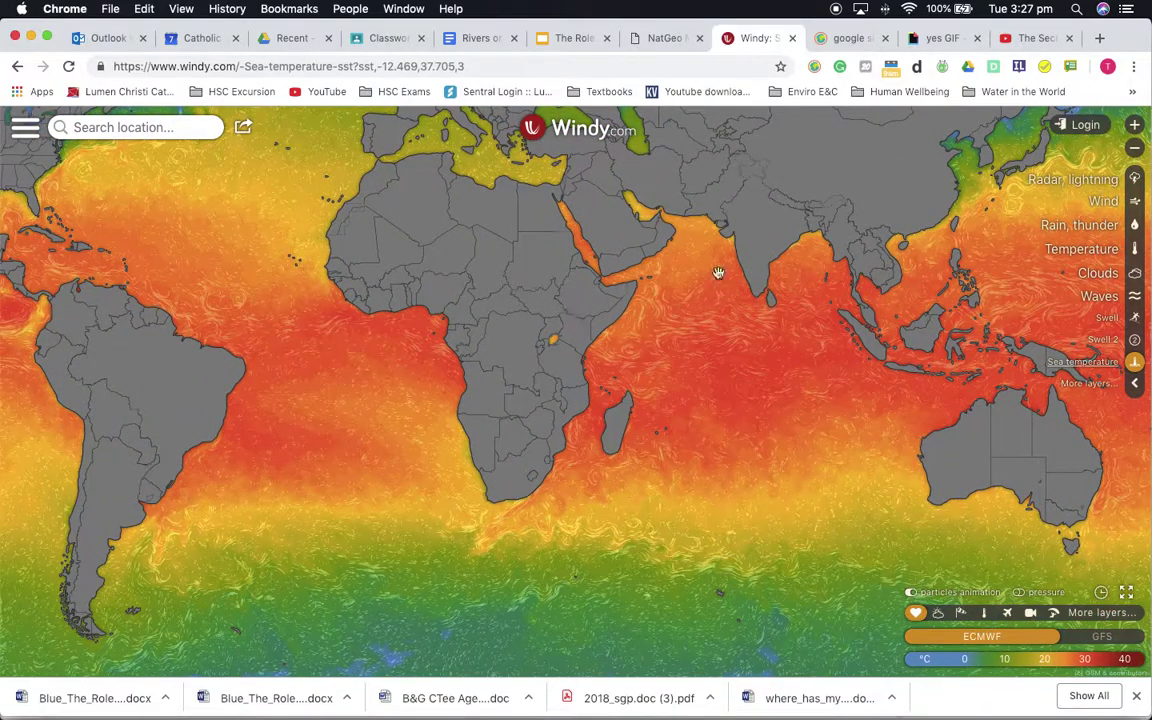